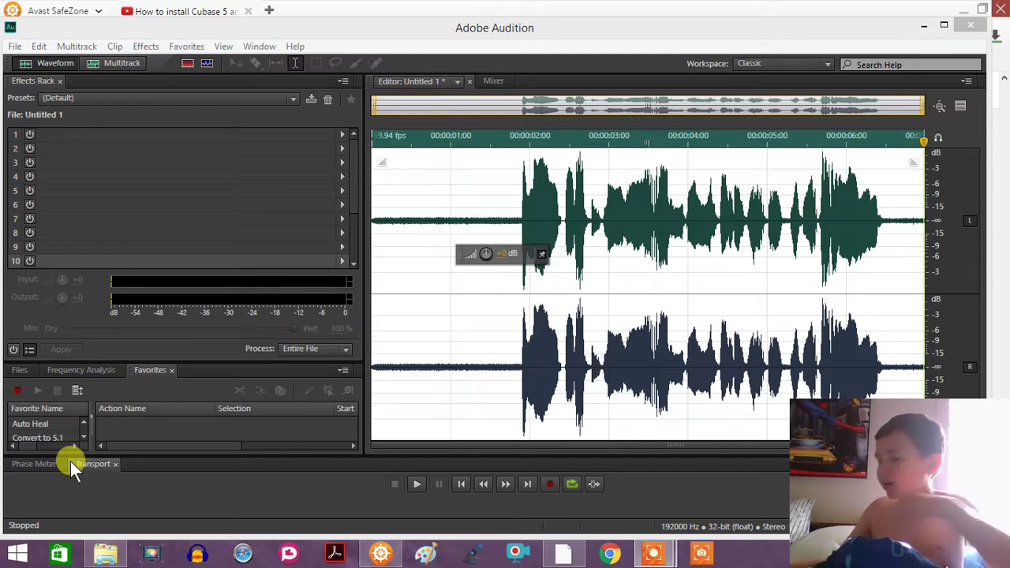
- Open the Audio Plug-In Manager and start adding a VST plug-in folder
click(70, 461)
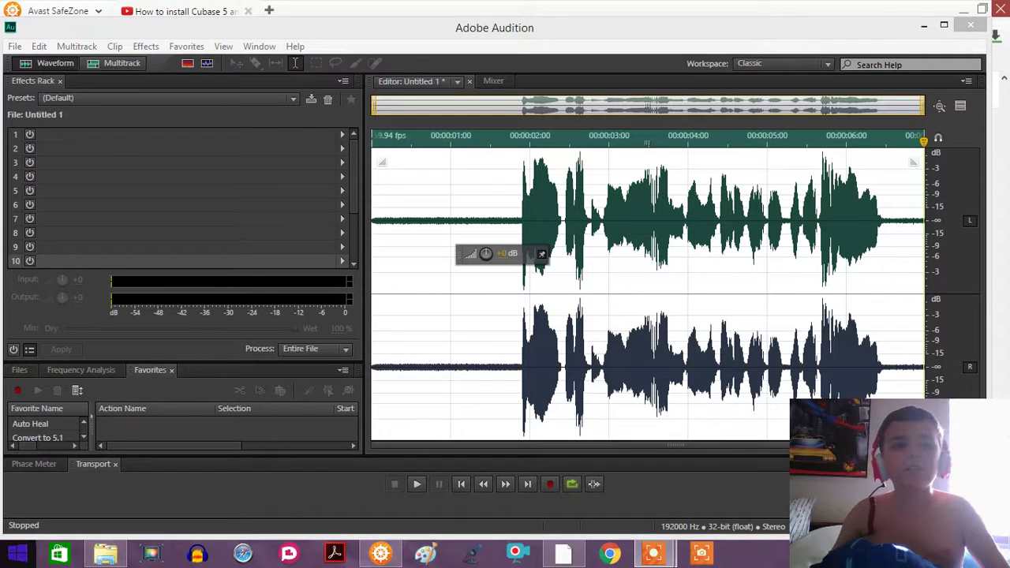
click(135, 49)
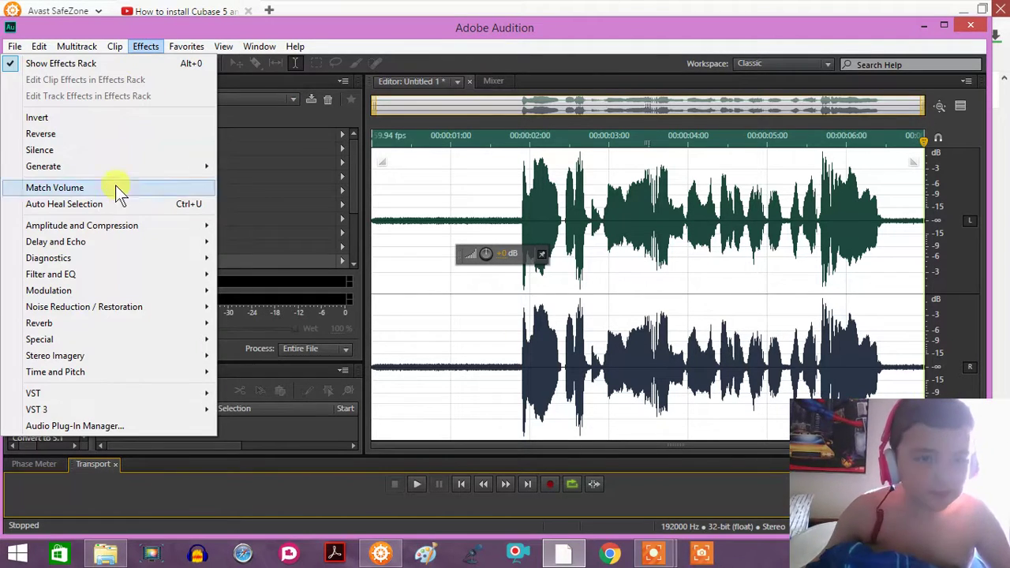
mouse_move(214, 405)
mouse_move(192, 419)
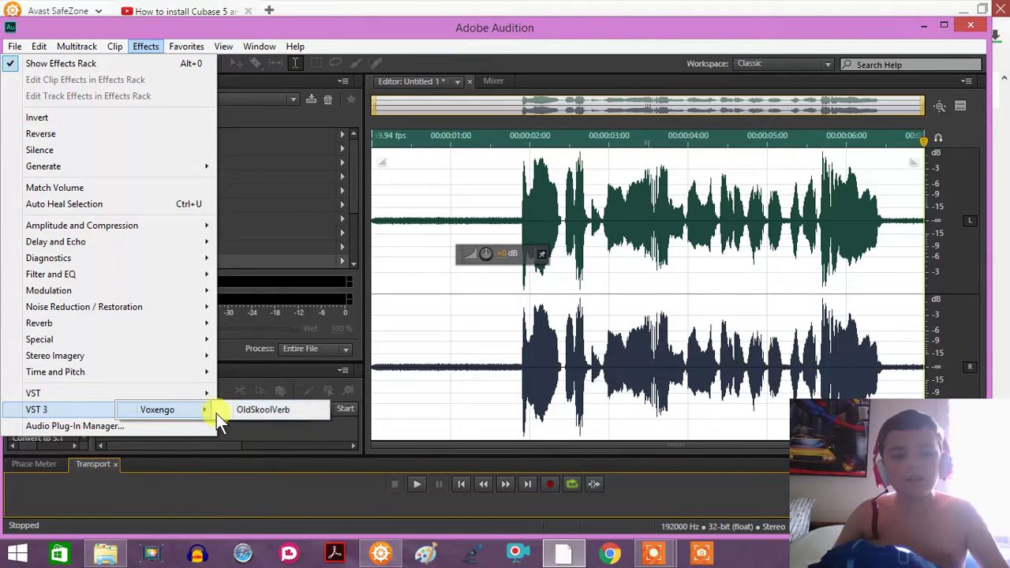
click(68, 425)
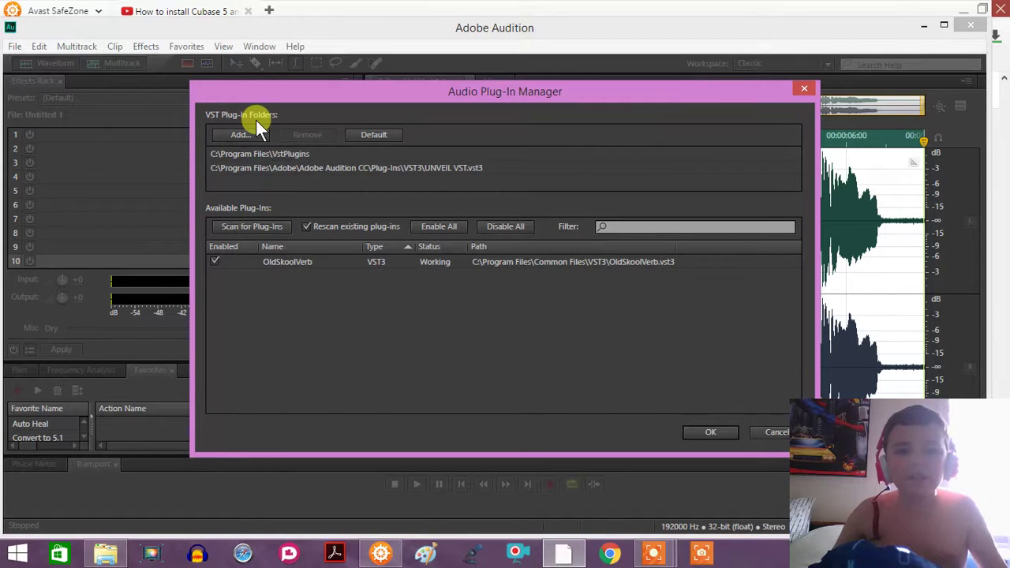
click(248, 168)
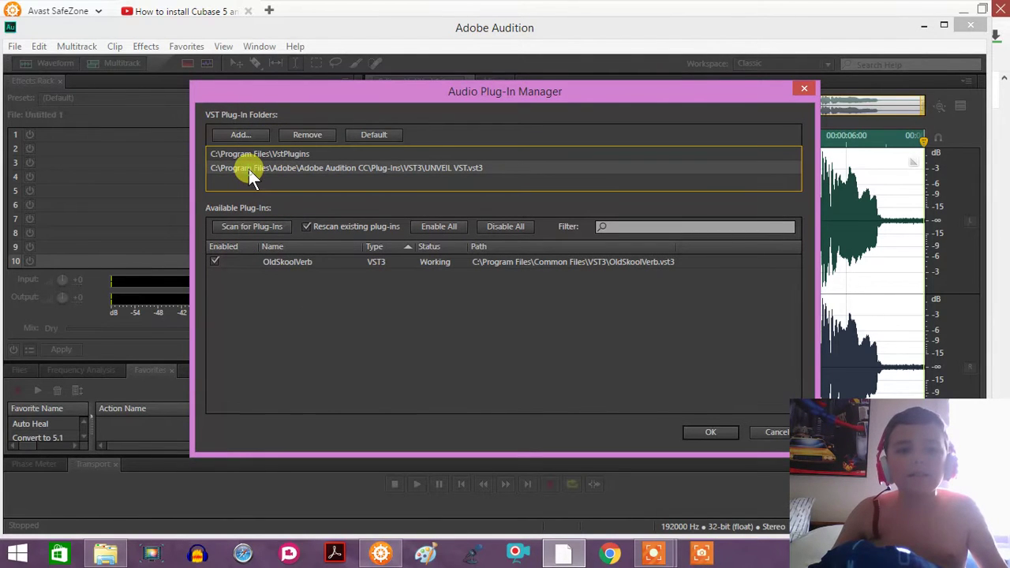
click(221, 136)
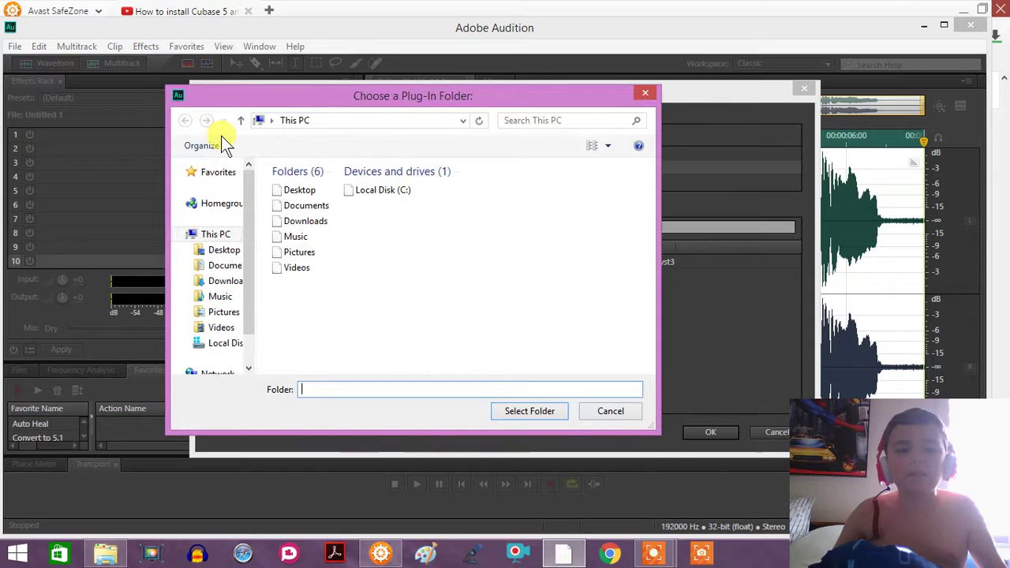
click(221, 297)
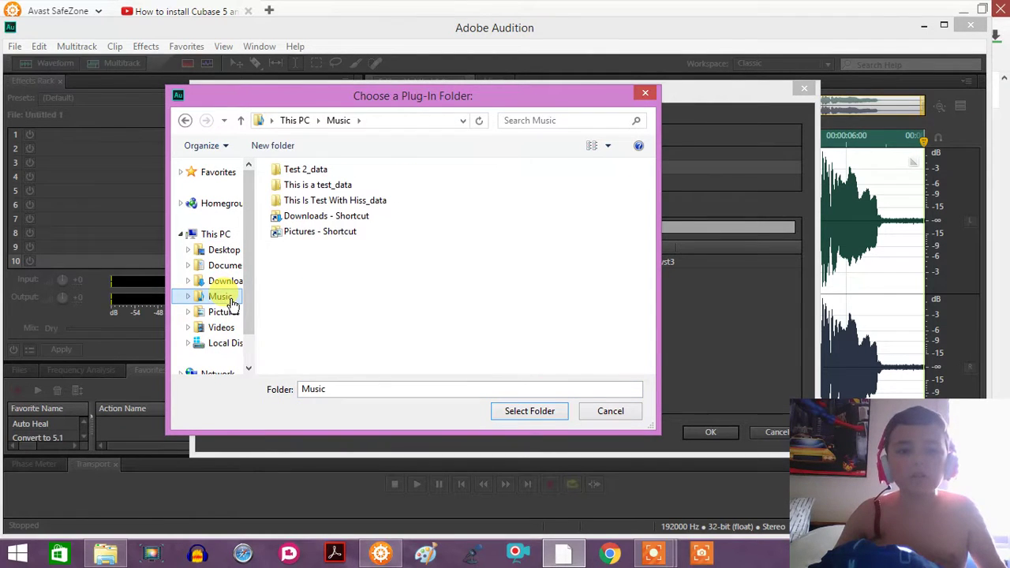
click(215, 249)
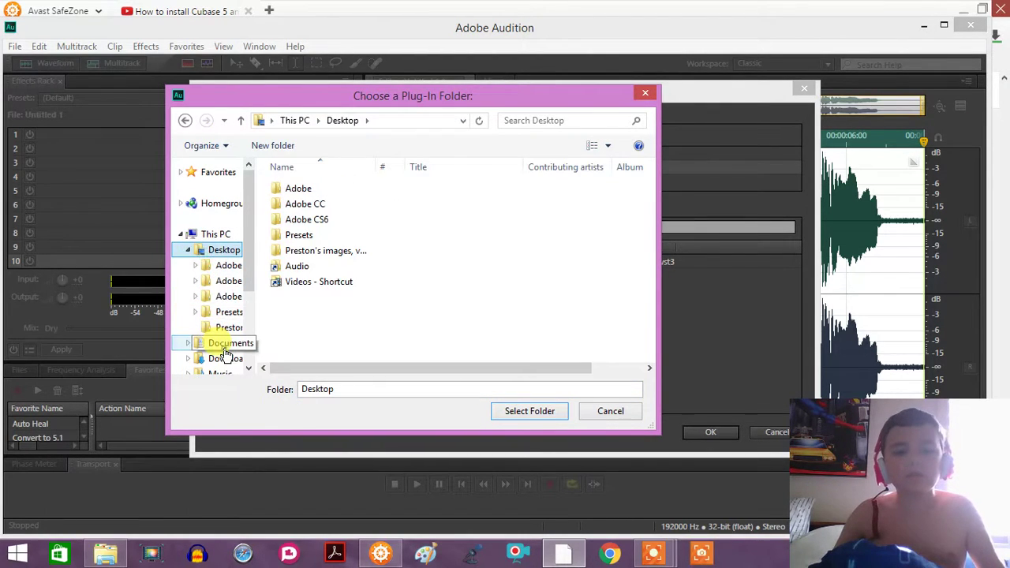
click(232, 342)
scroll(236, 300, down, 5)
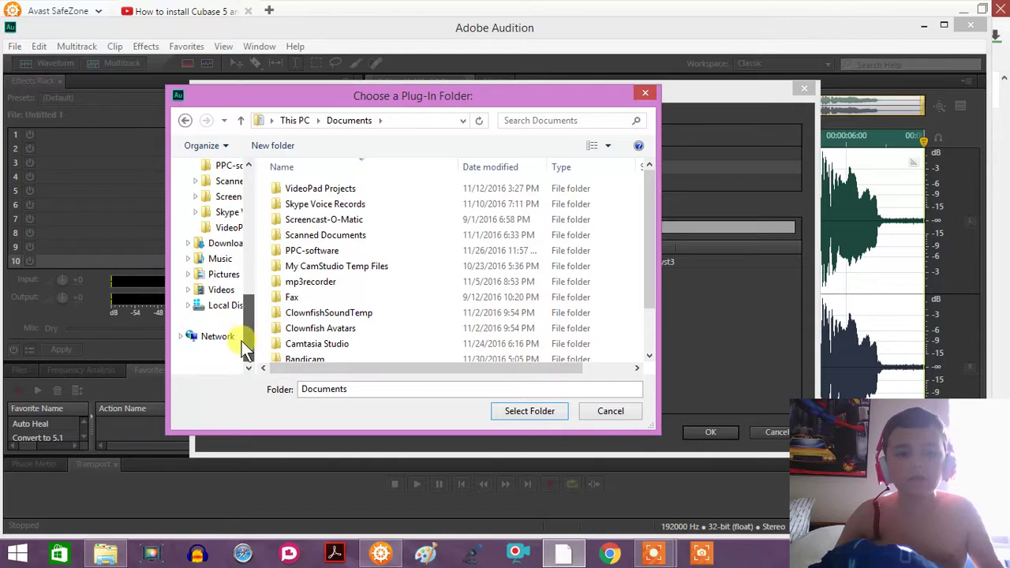
click(223, 294)
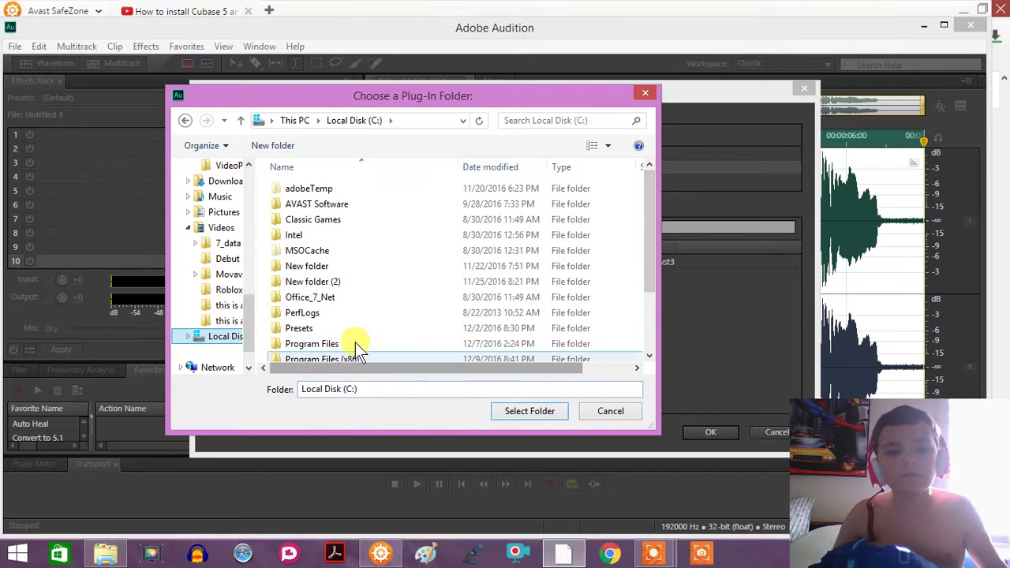
double_click(341, 326)
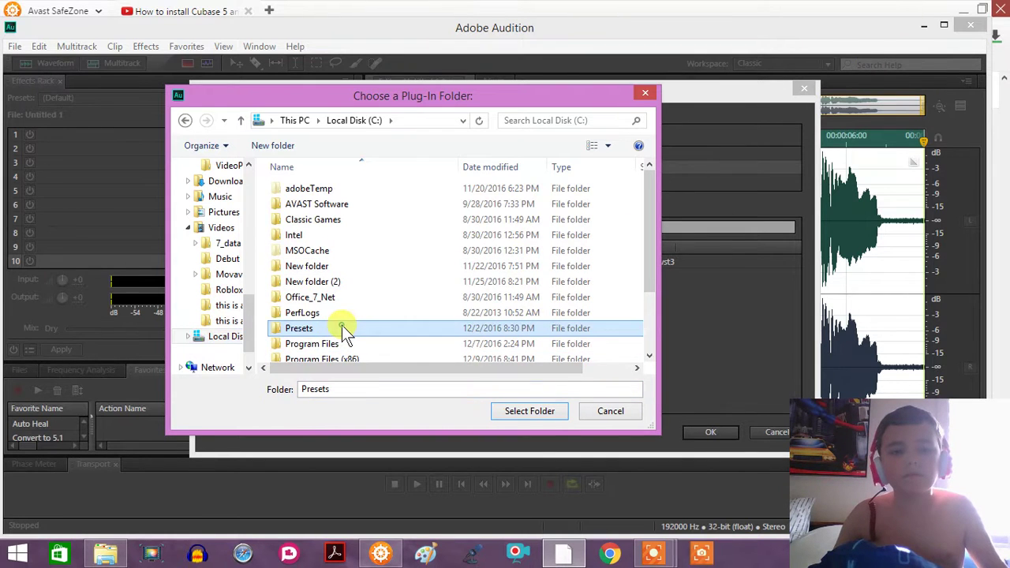
- Browse to the Adobe Audition CC folder in C:\Program Files\Adobe as the plug-in folder location
click(237, 347)
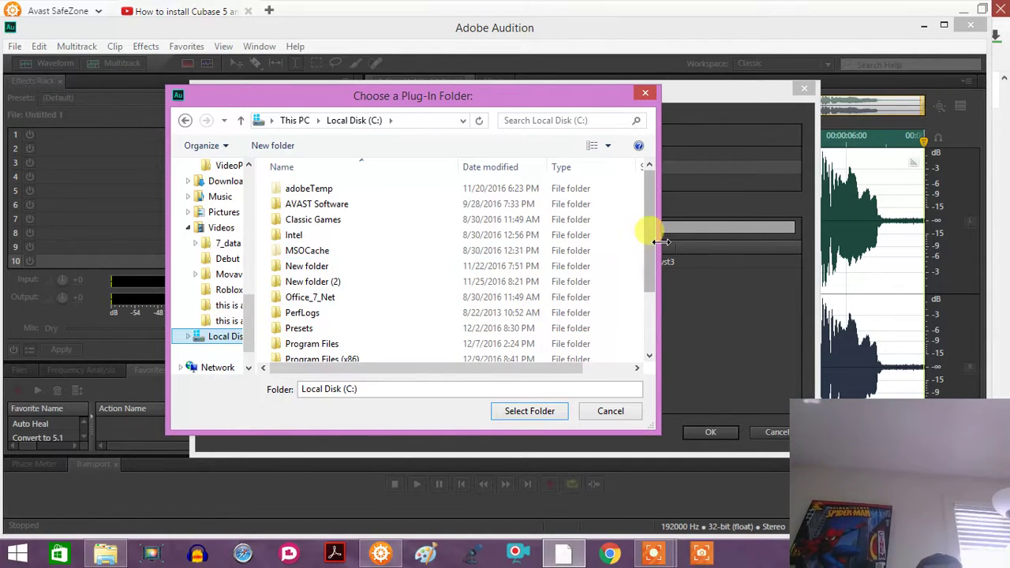
drag(647, 250, 641, 268)
scroll(635, 294, down, 2)
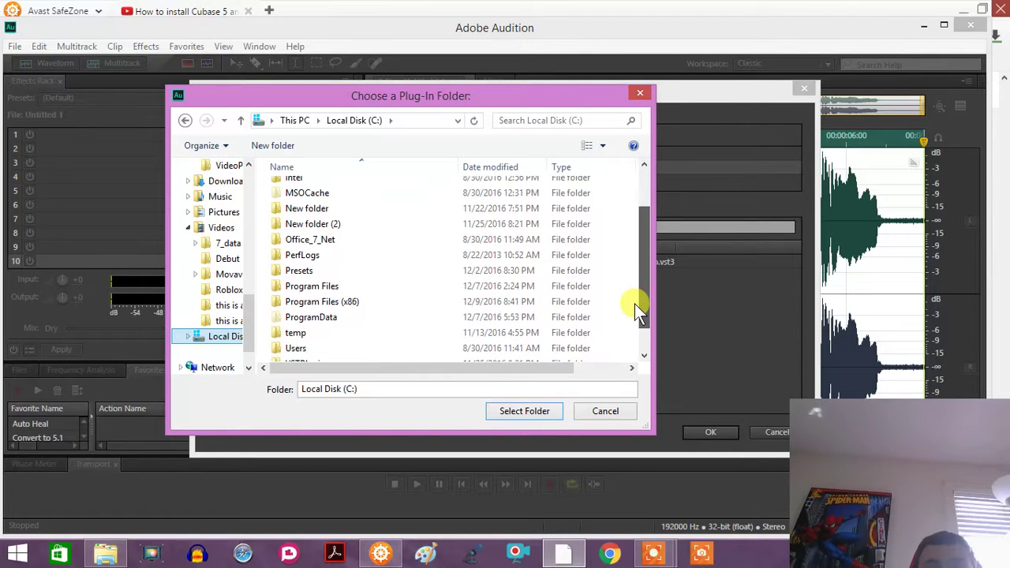
click(320, 286)
double_click(335, 289)
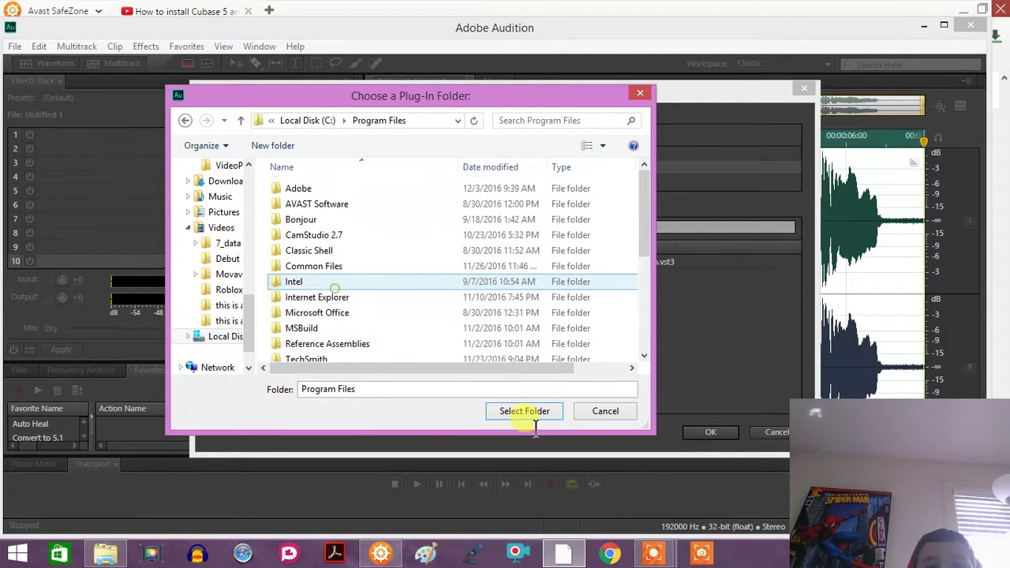
double_click(306, 190)
click(420, 203)
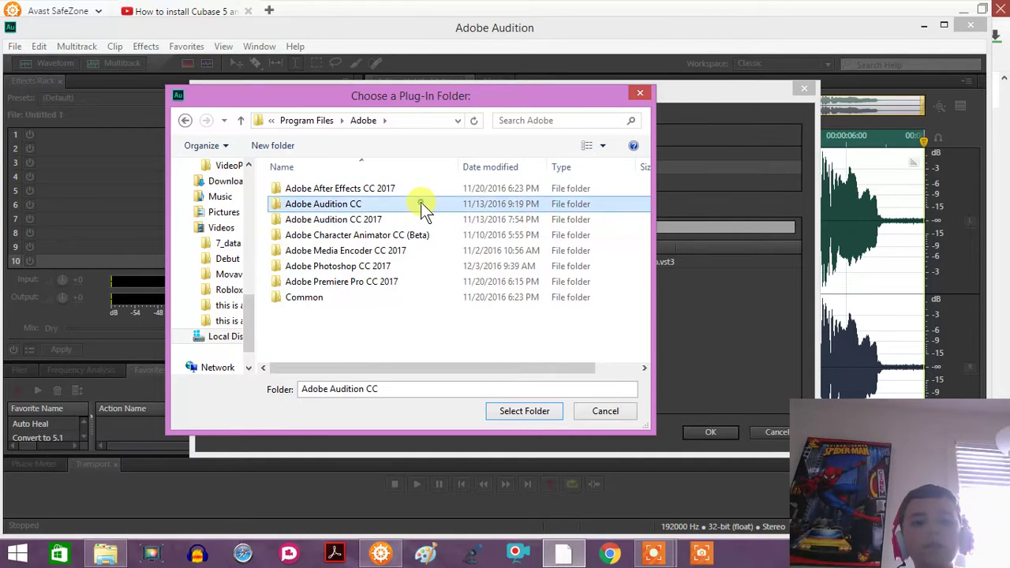
double_click(420, 202)
mouse_move(372, 264)
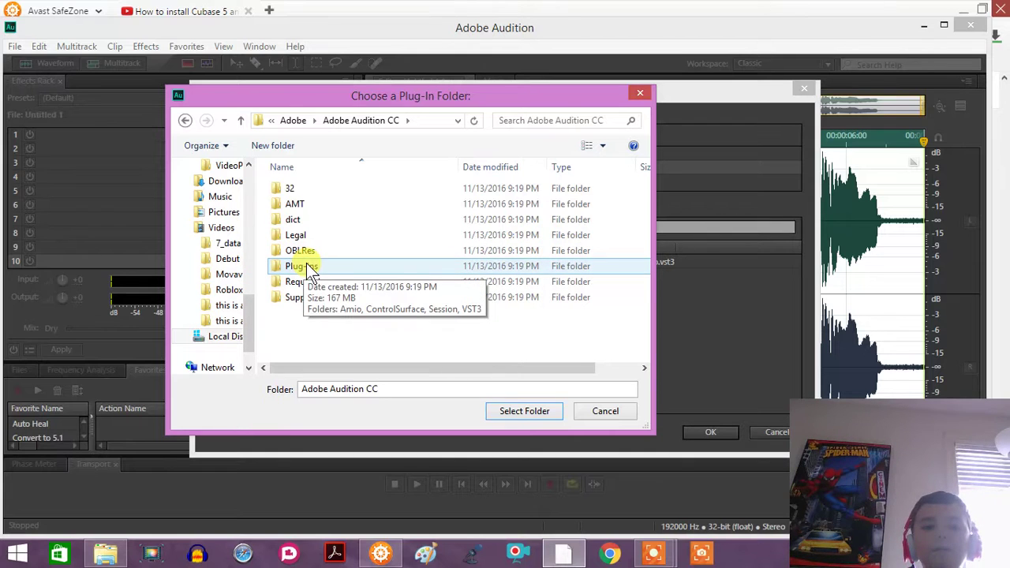
- Create a folder named VSTPlugins inside Adobe Audition CC, granting administrator permission, and open it
click(288, 146)
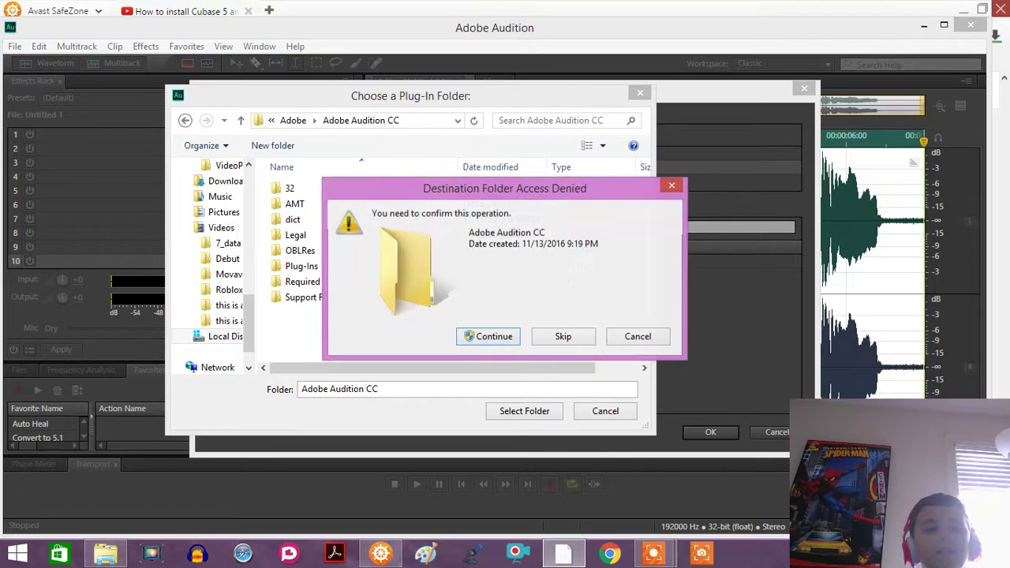
click(494, 336)
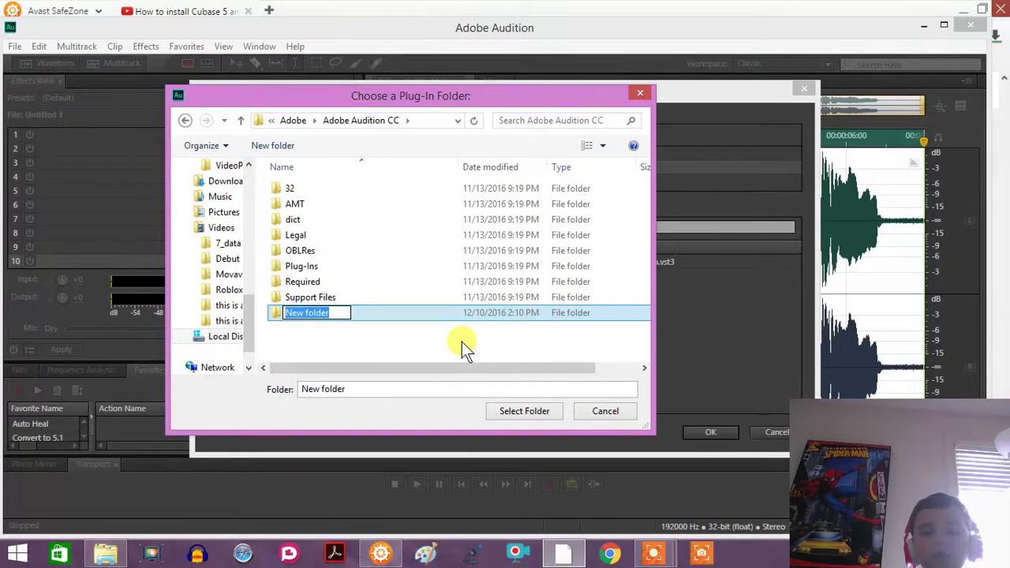
key(BackSpace)
text(VV)
key(BackSpace)
text(ST)
text(PI)
text(ugins)
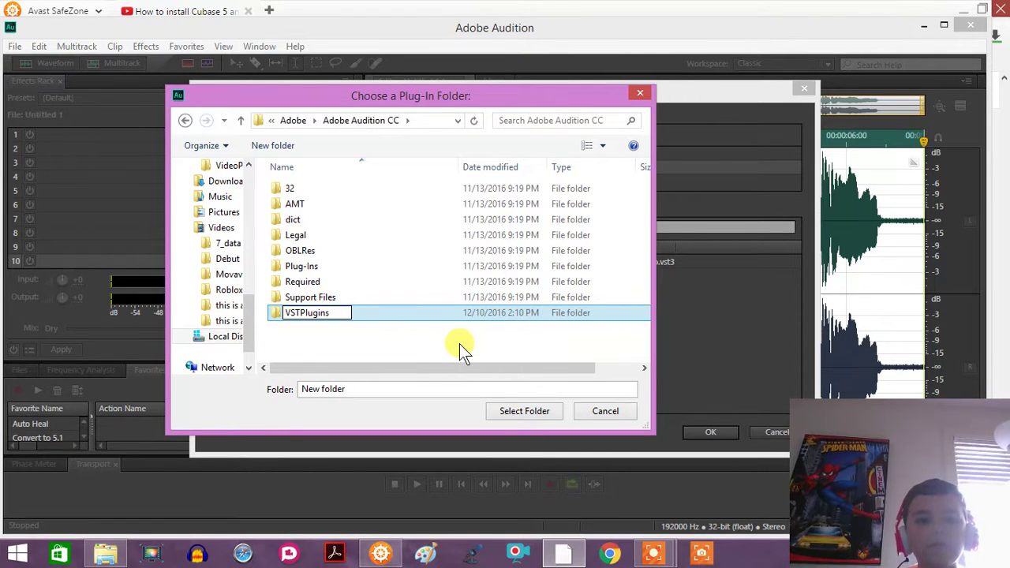
key(Return)
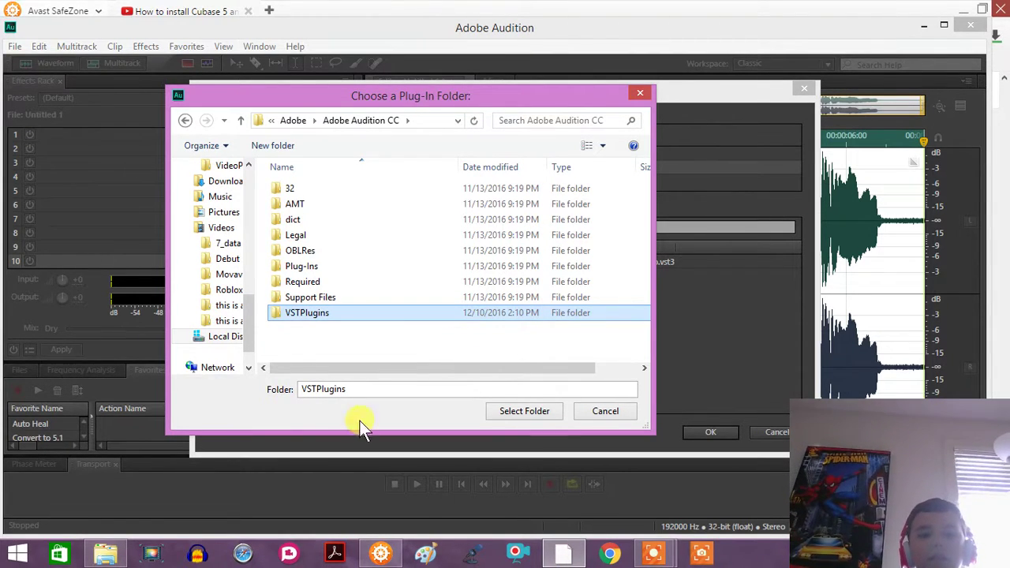
click(346, 303)
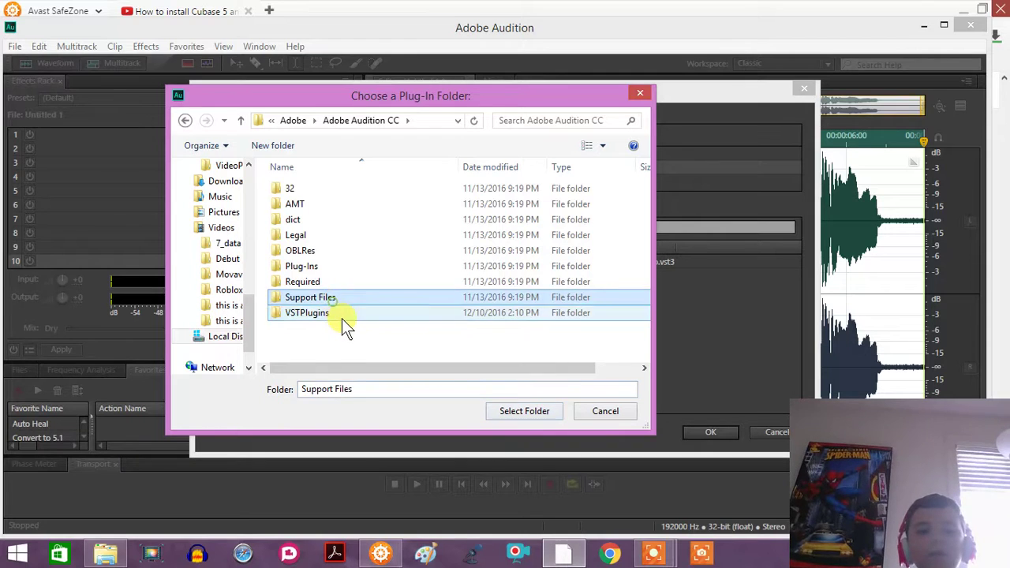
double_click(342, 315)
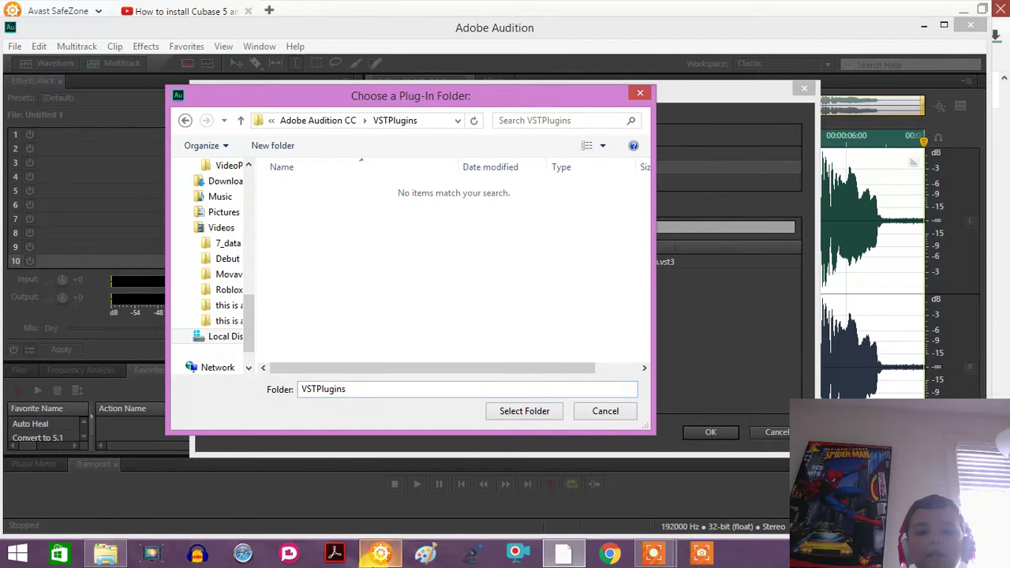
- Switch to File Explorer and look through the Desktop, Documents and C:\VSTPlugins folders for plug-in files
click(381, 554)
click(380, 555)
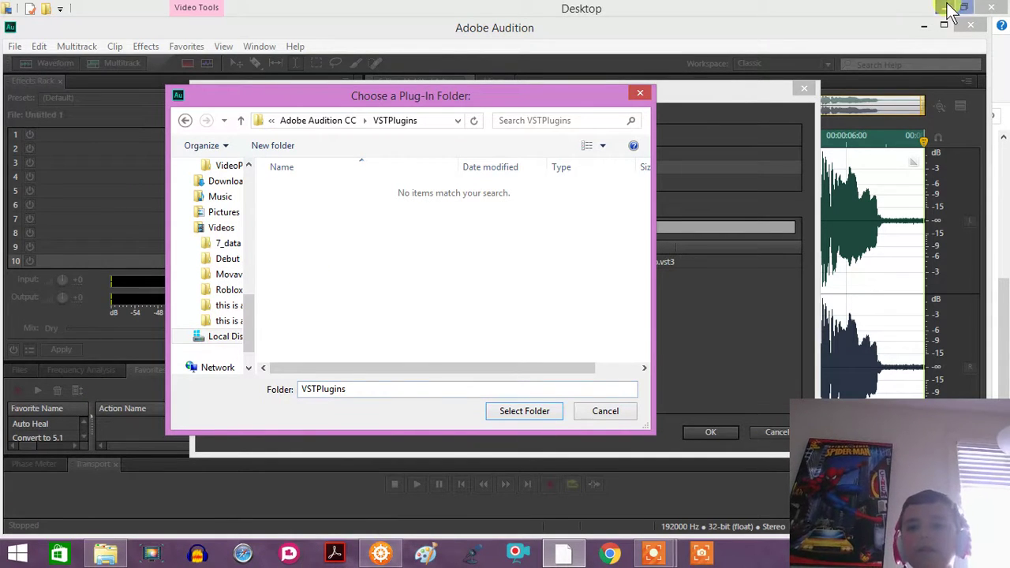
click(106, 554)
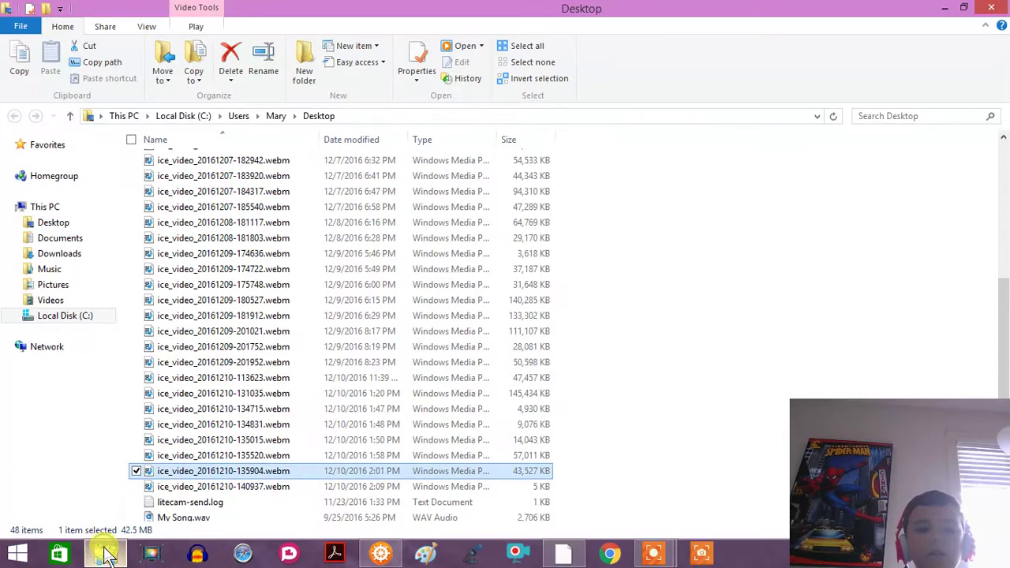
click(18, 239)
click(59, 238)
click(55, 223)
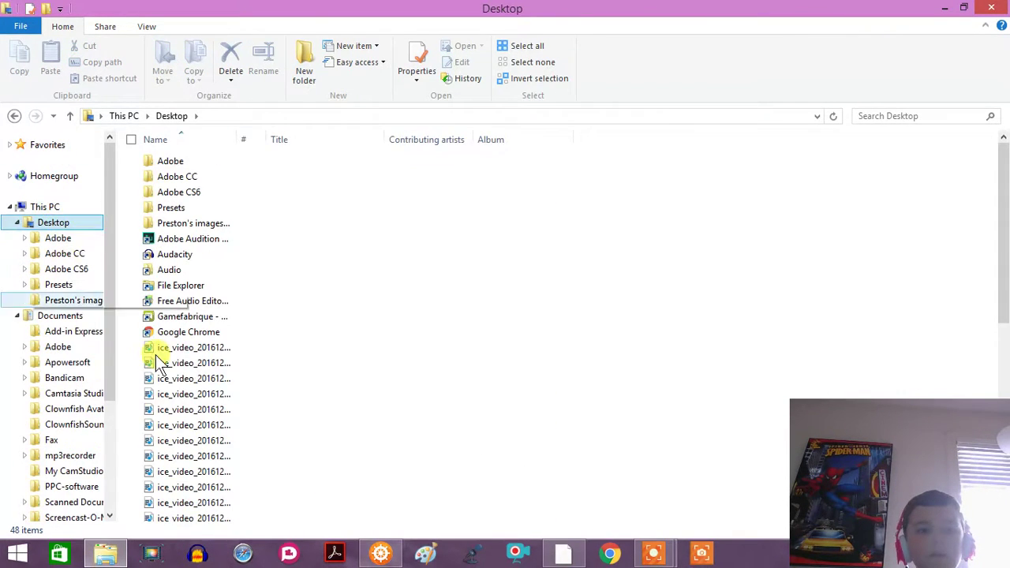
scroll(146, 348, down, 3)
click(71, 386)
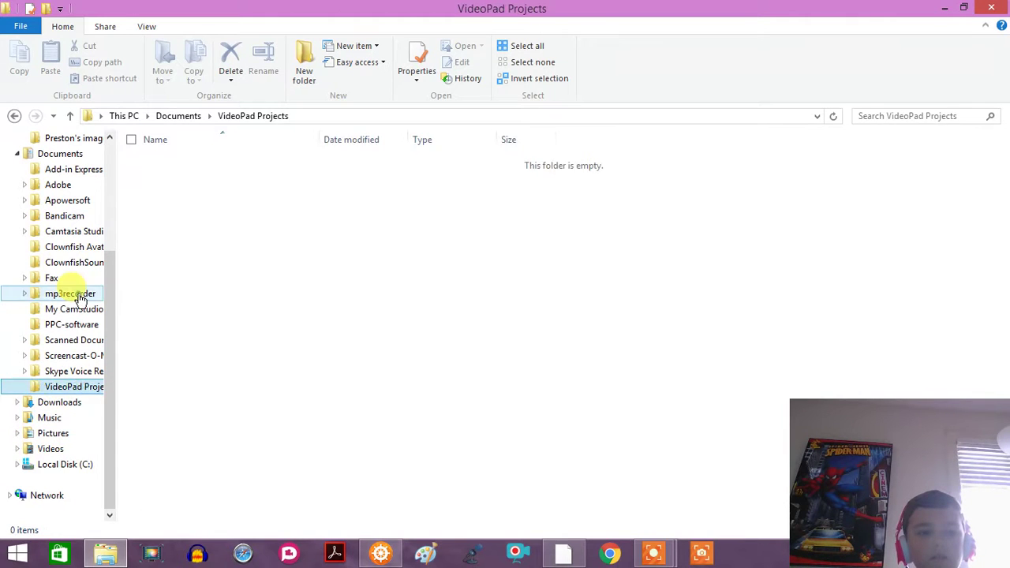
click(71, 292)
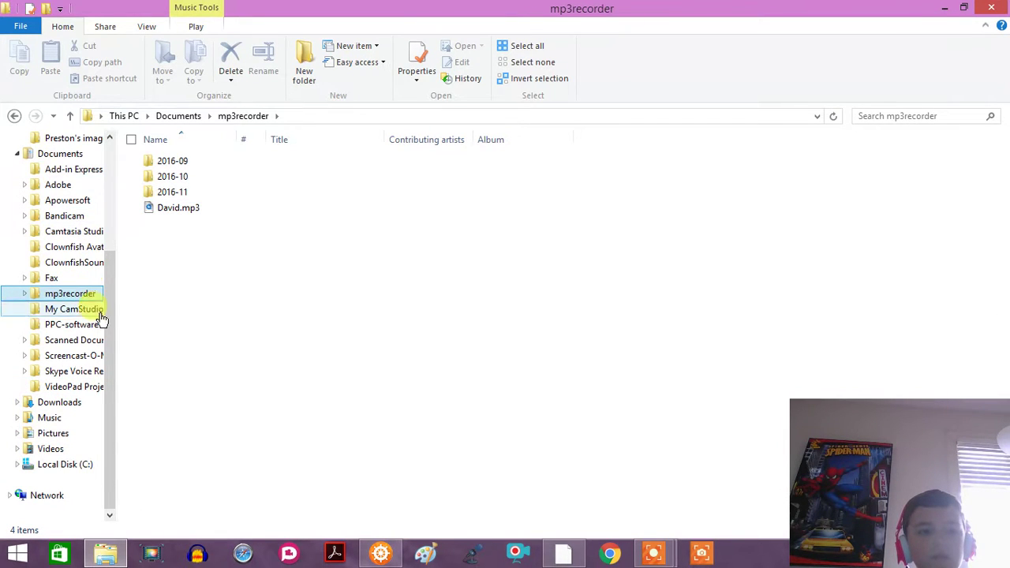
click(49, 466)
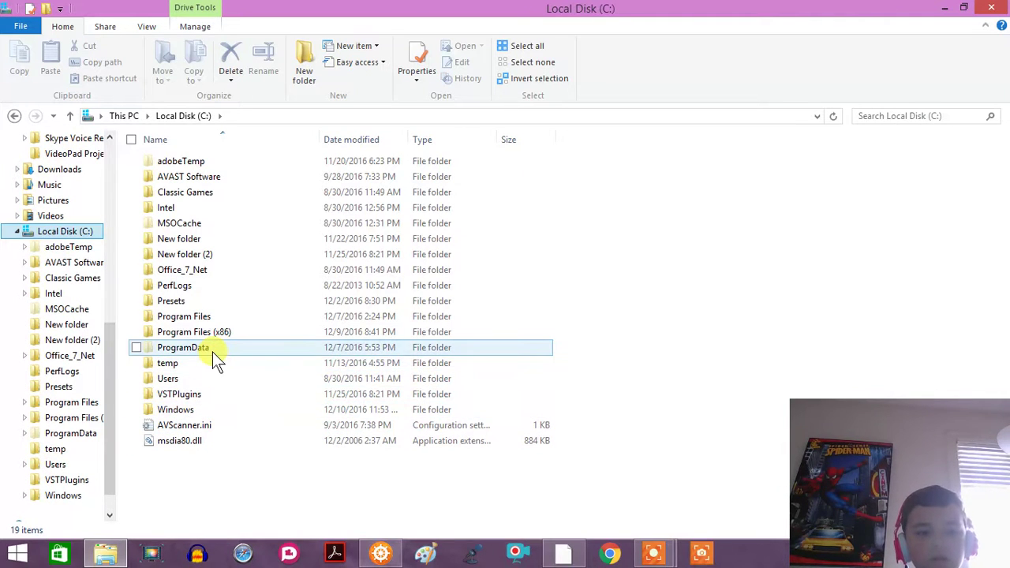
double_click(208, 397)
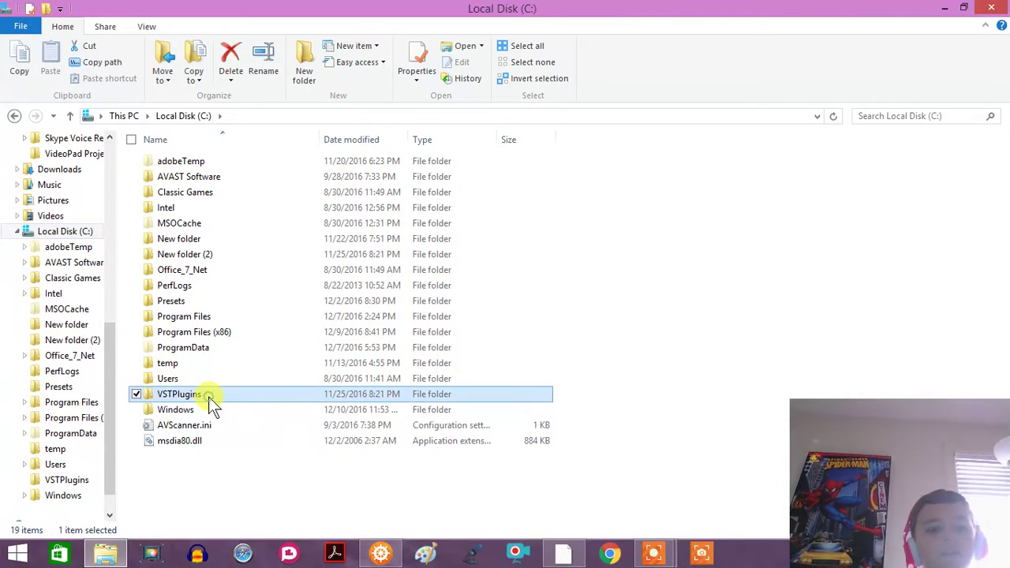
- Open Audacity's Plug-Ins folder in C:\Program Files (x86) and try to move the Nyquist folder into it with administrator permission
click(79, 233)
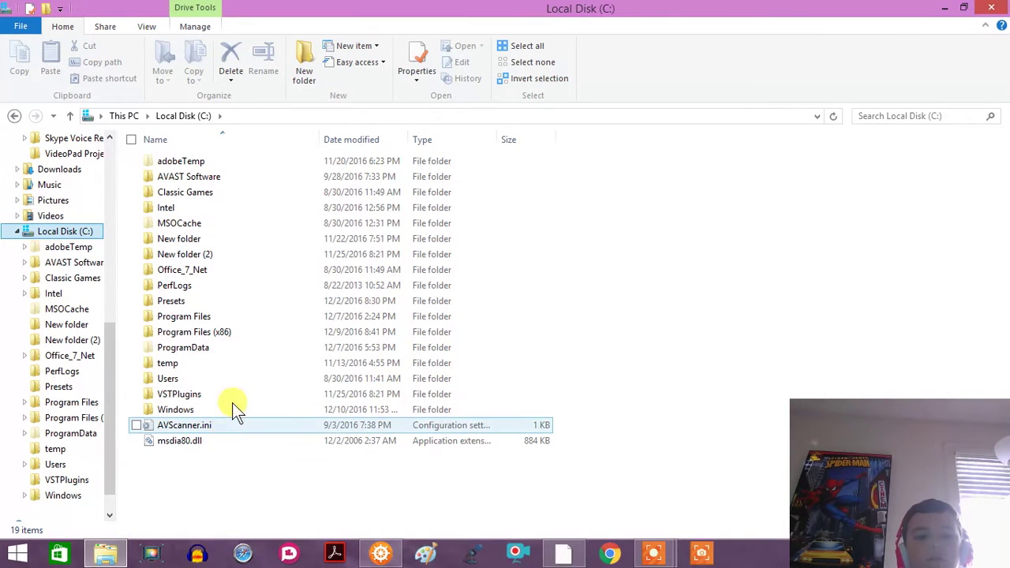
double_click(221, 332)
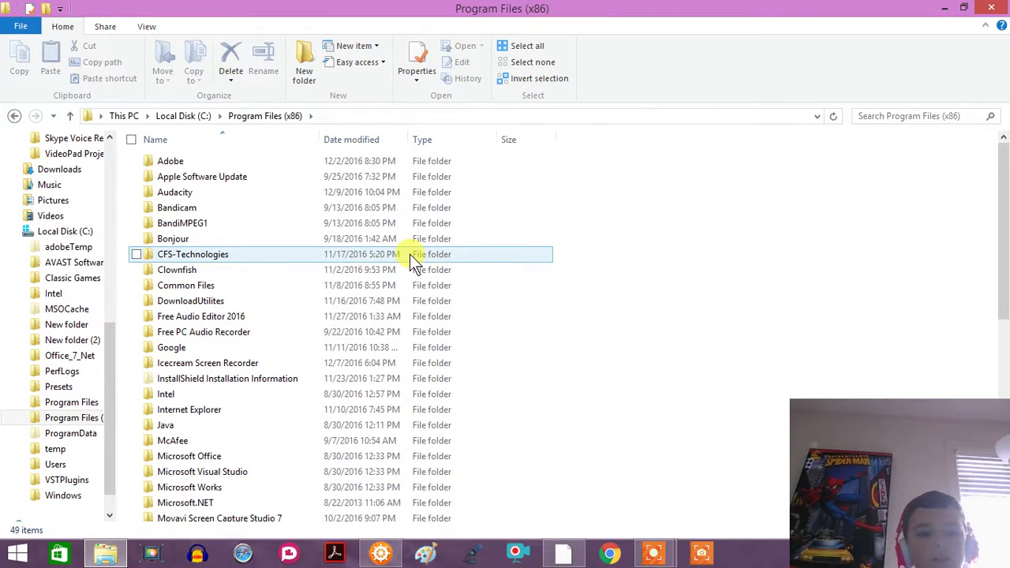
scroll(298, 195, down, 8)
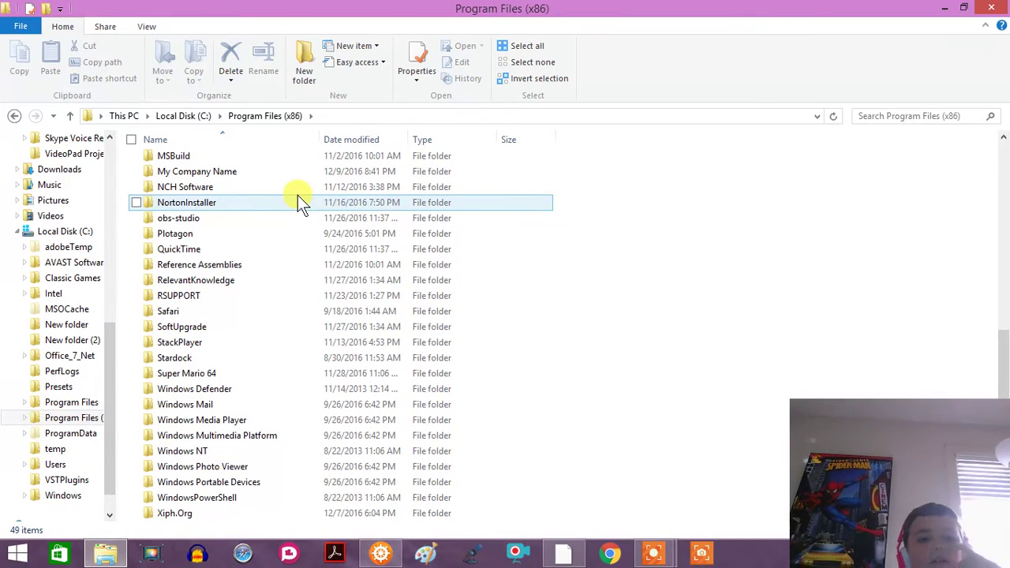
scroll(199, 194, up, 8)
double_click(201, 192)
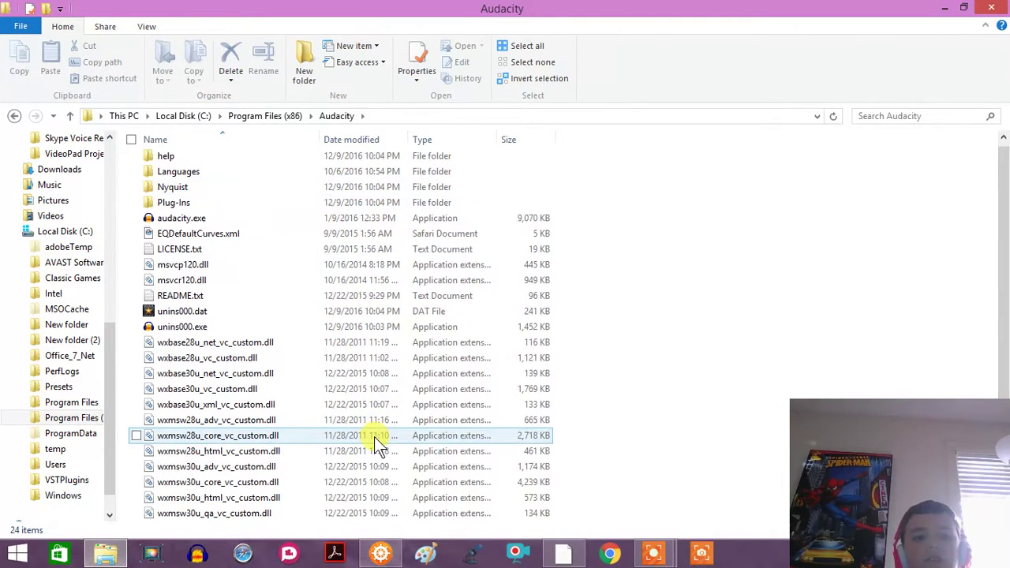
scroll(237, 331, up, 1)
drag(174, 194, 169, 208)
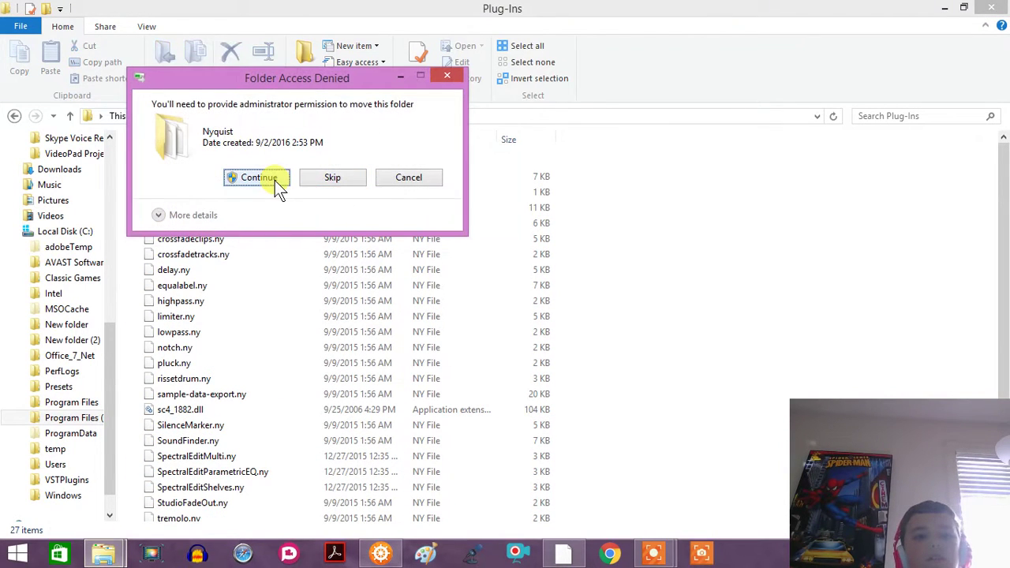
click(272, 180)
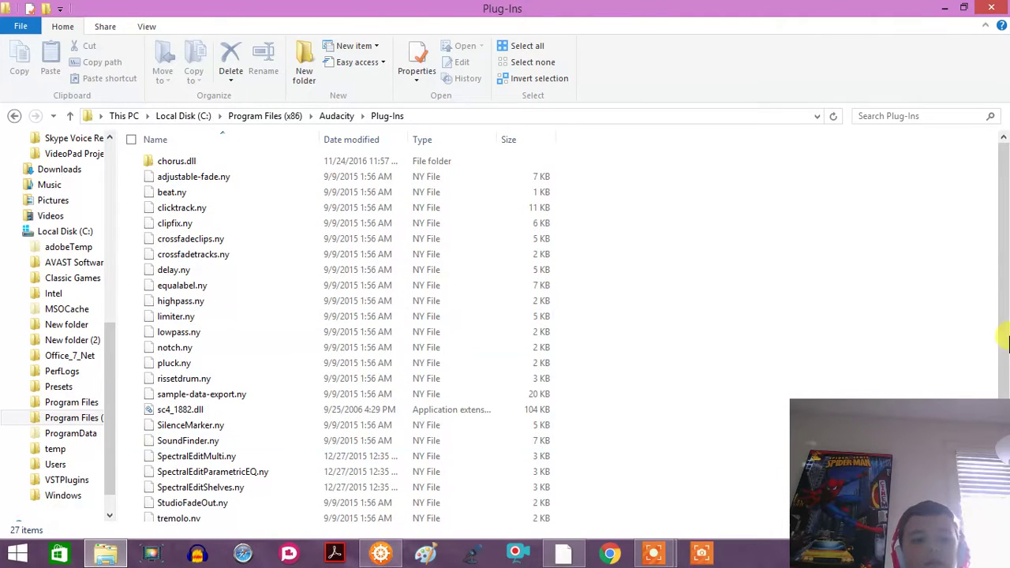
- Look through the files in Audacity's Plug-Ins folder and compare them with Audition's empty VSTPlugins folder
scroll(316, 355, down, 2)
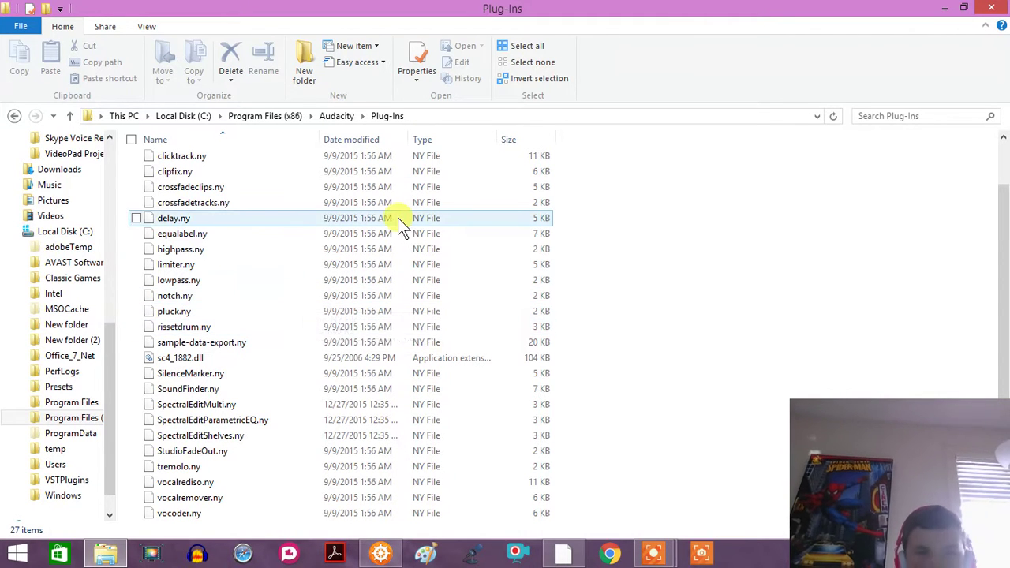
drag(998, 408, 998, 323)
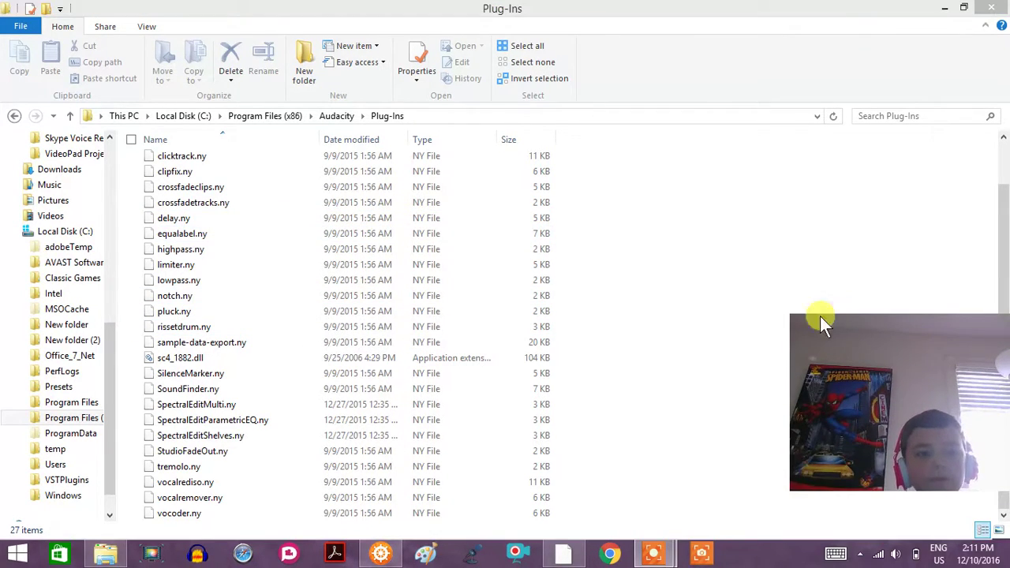
drag(873, 345, 902, 451)
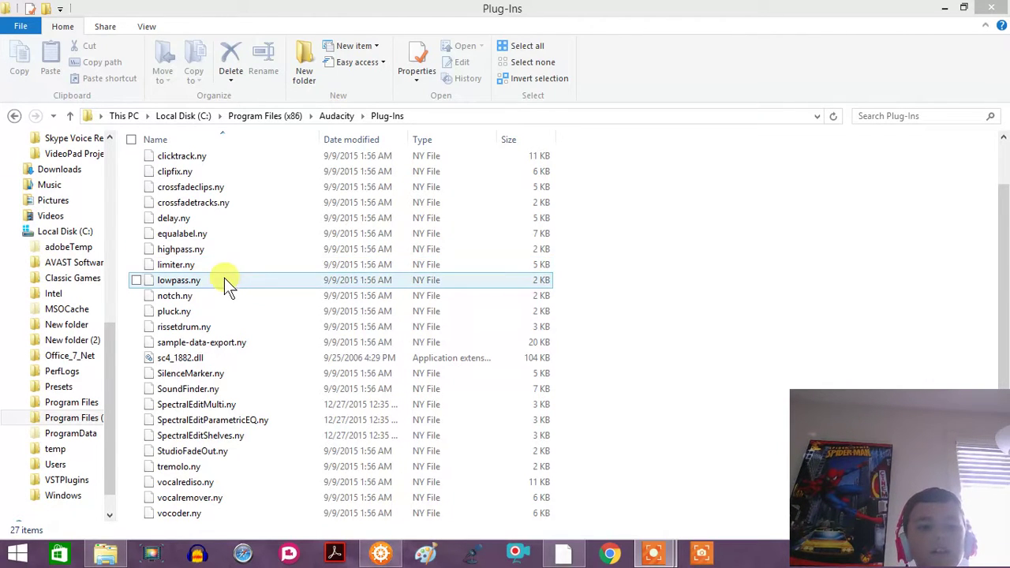
right_click(217, 382)
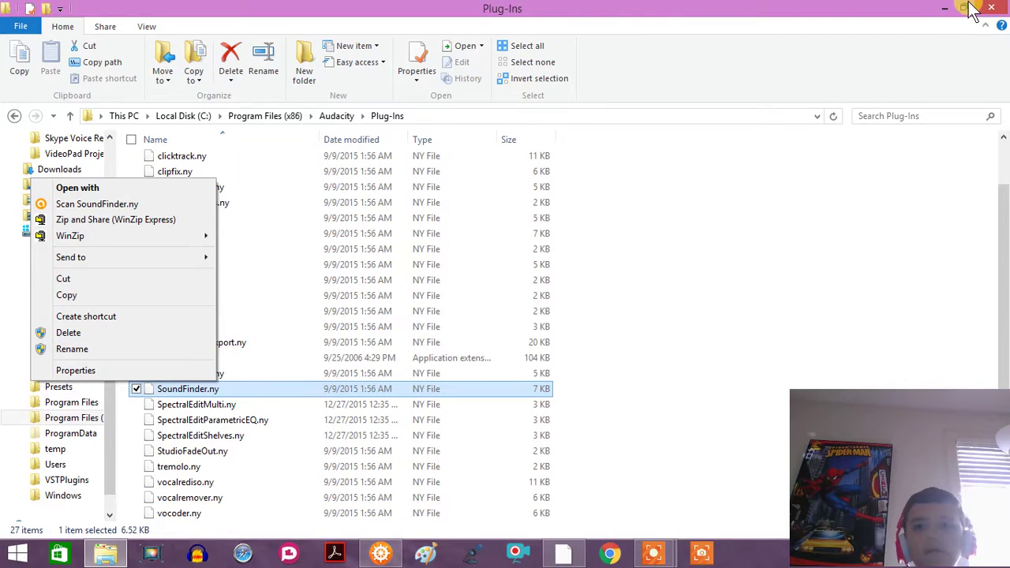
click(944, 8)
click(945, 7)
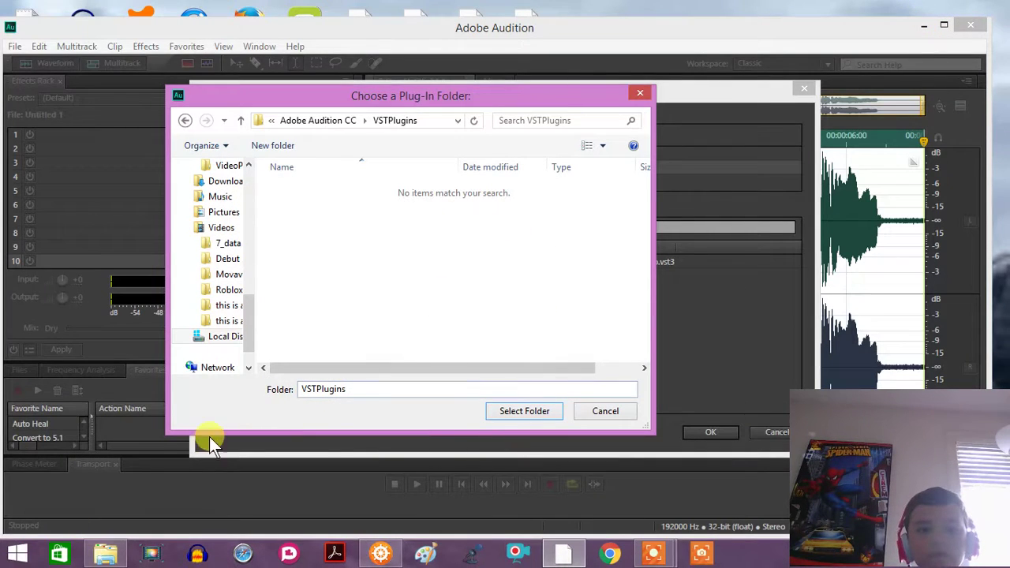
click(106, 554)
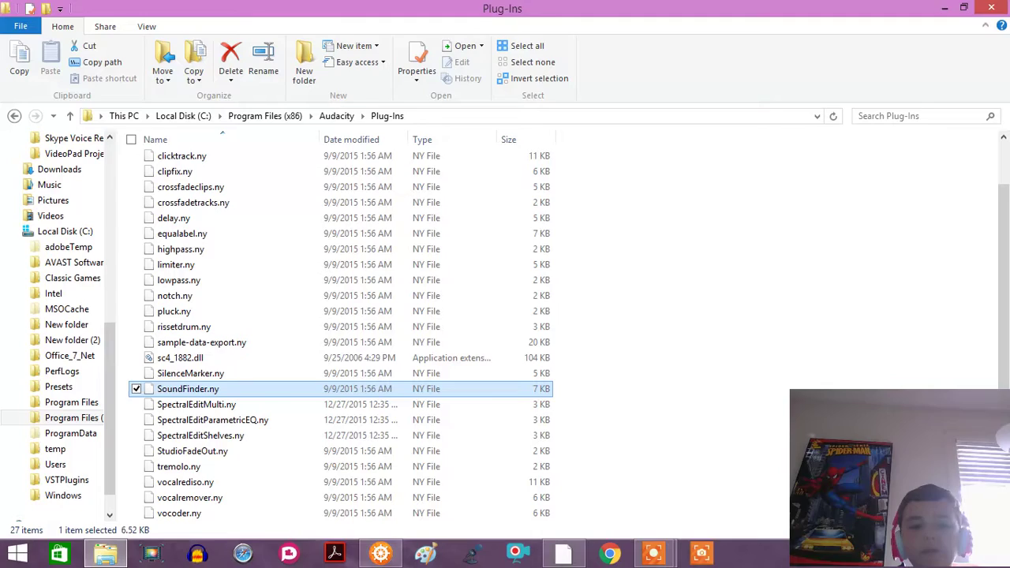
click(943, 9)
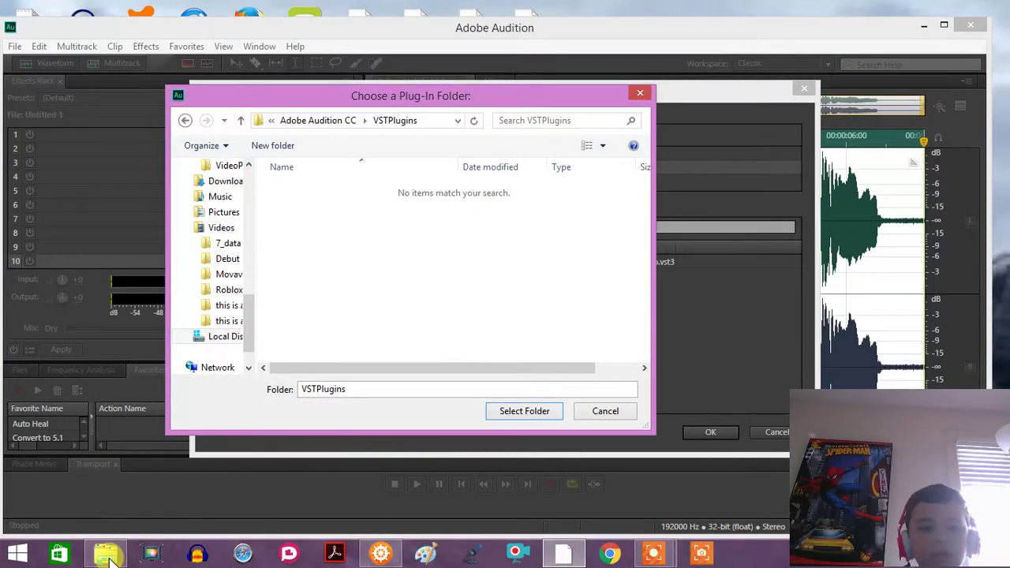
click(109, 557)
- Close Audition's plug-in folder chooser and the Audio Plug-In Manager, and minimize Audition to get to the desktop
click(965, 10)
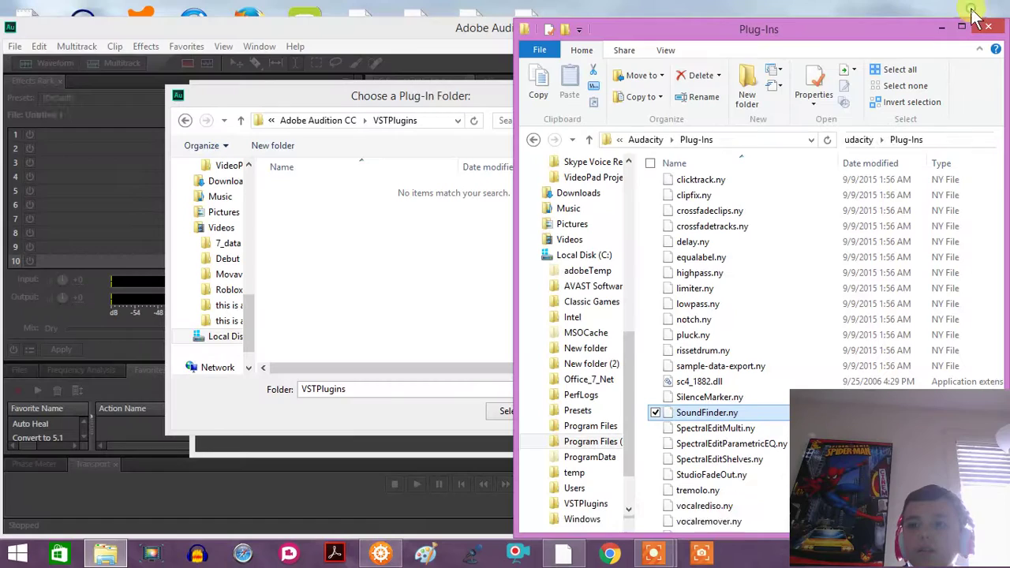
drag(736, 41, 323, 196)
click(927, 25)
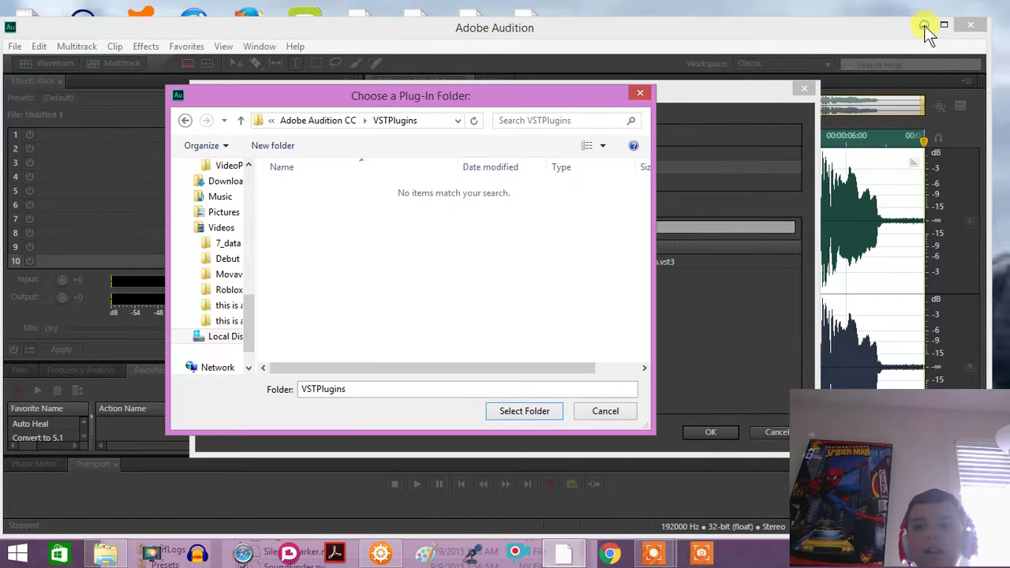
click(640, 93)
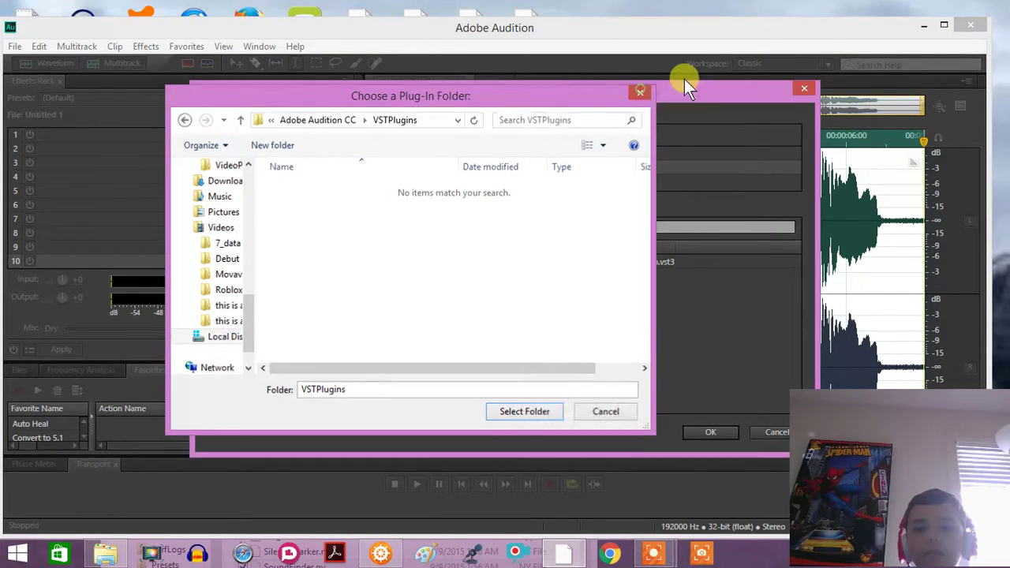
click(921, 24)
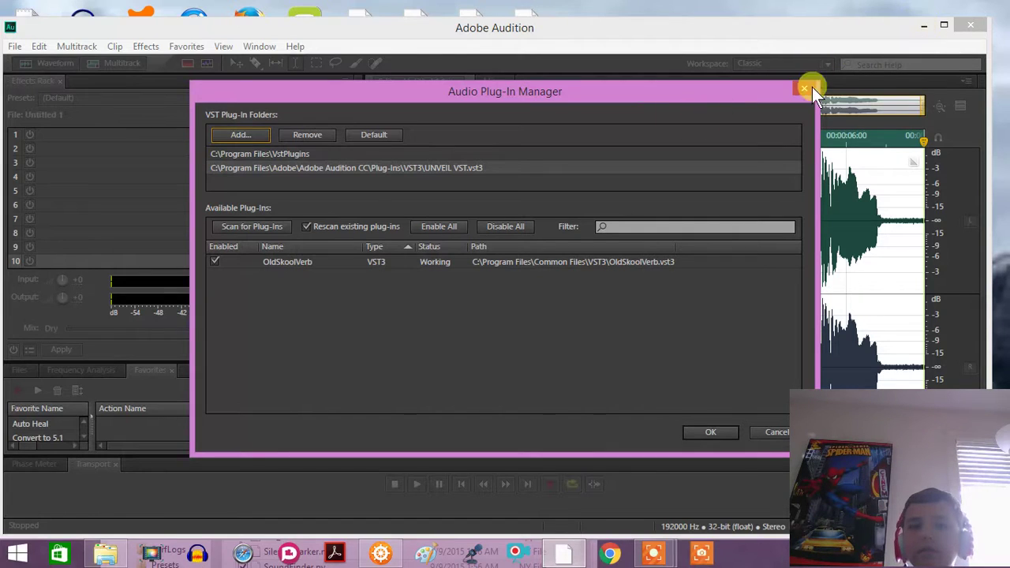
click(805, 88)
click(923, 25)
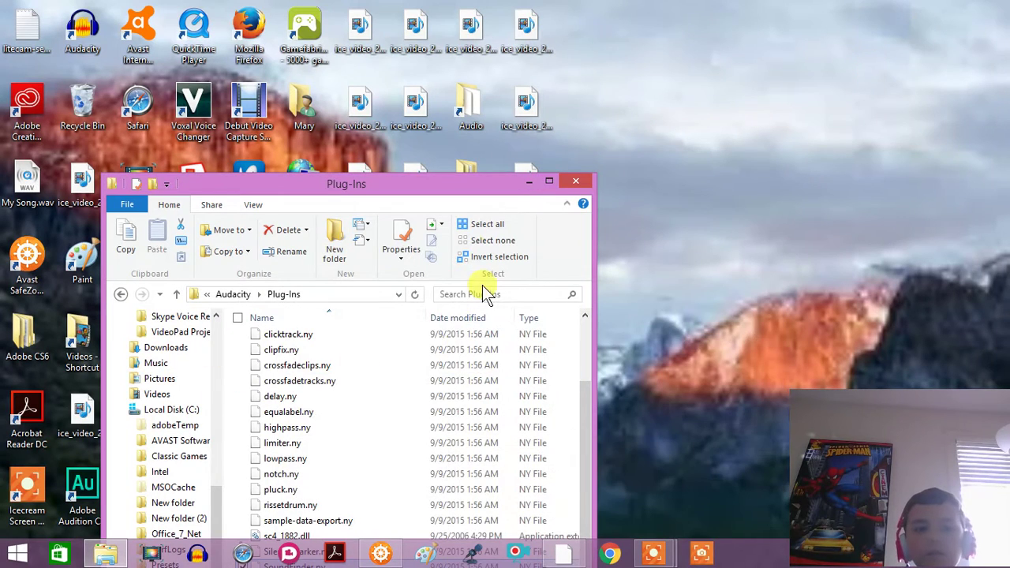
- Move adjustable-fade.ny from Audacity's Plug-Ins folder to the desktop, granting administrator permission
drag(441, 172, 629, 93)
drag(389, 122, 831, 52)
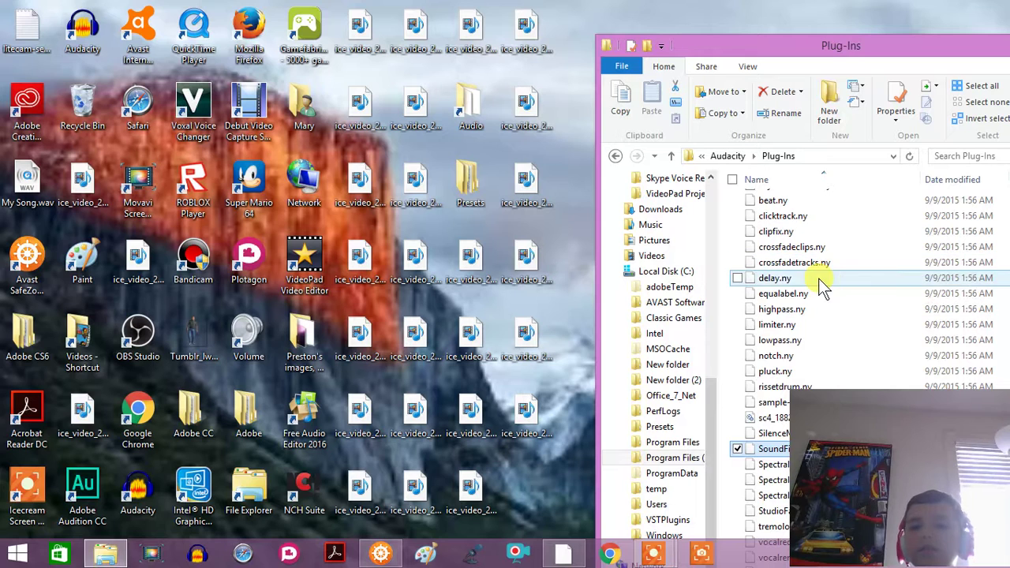
scroll(813, 355, up, 1)
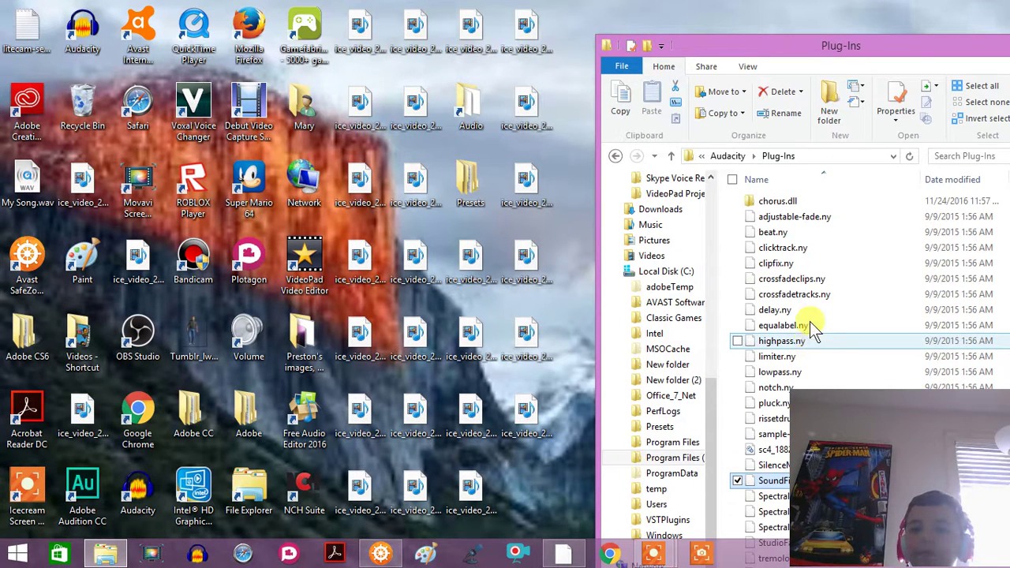
scroll(821, 308, down, 1)
scroll(821, 265, up, 1)
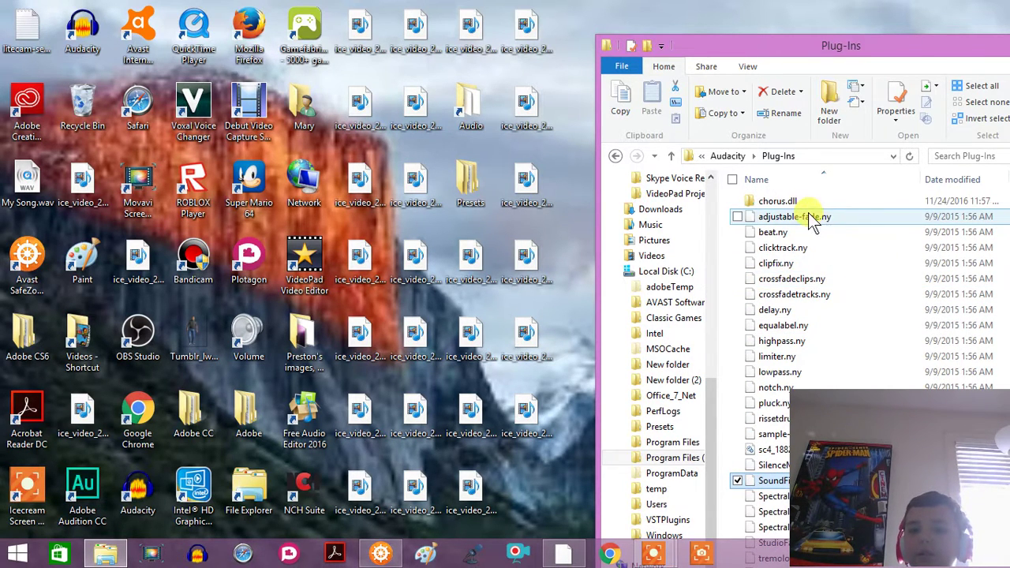
drag(813, 225, 576, 178)
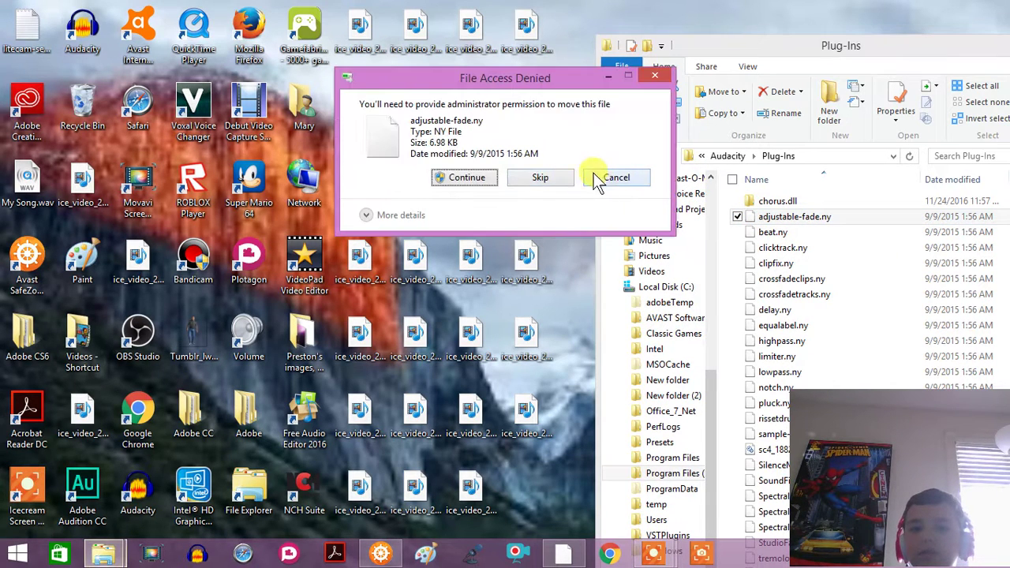
click(468, 177)
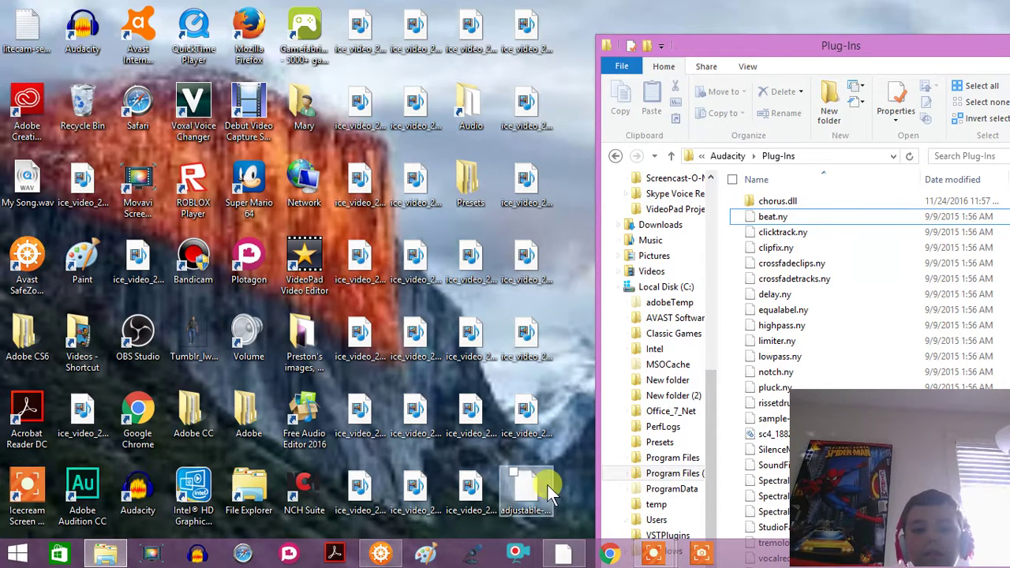
click(576, 426)
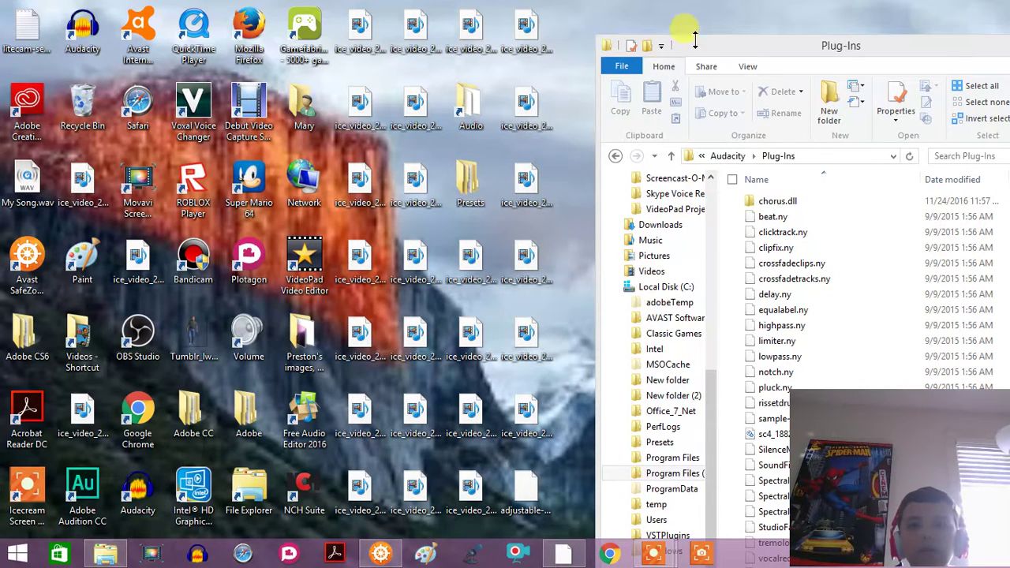
- Close the File Explorer window showing Audacity's Plug-Ins folder
click(839, 131)
key(super+Right)
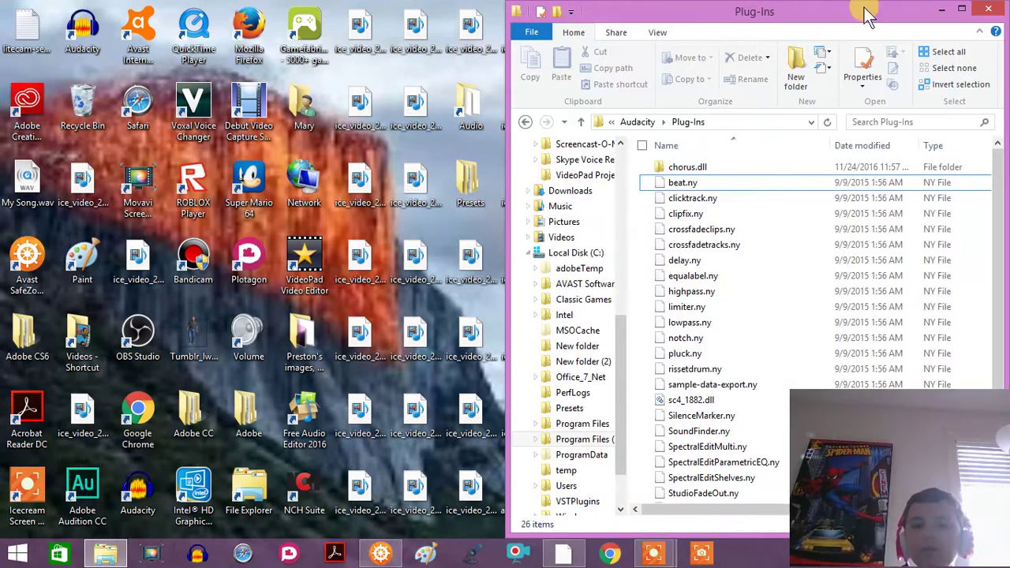
click(998, 17)
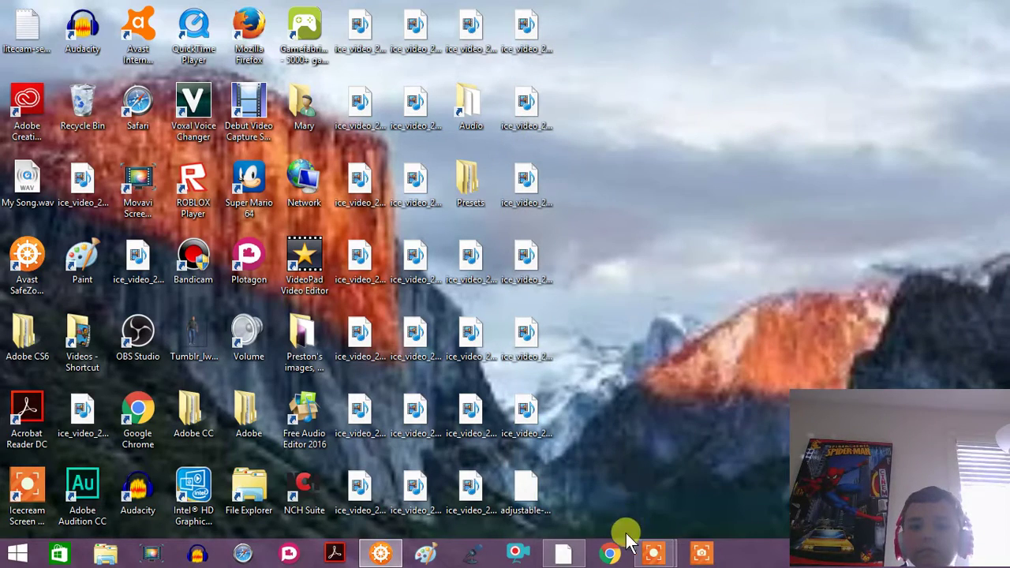
- Switch to Adobe Audition, shrink its window and place it clear of the desktop icons
click(577, 559)
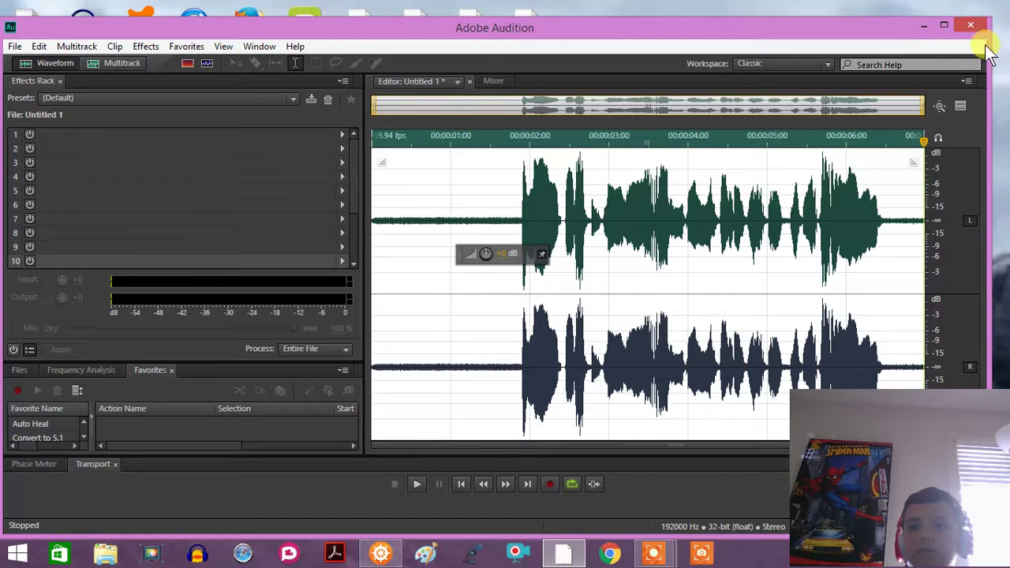
drag(991, 38, 710, 284)
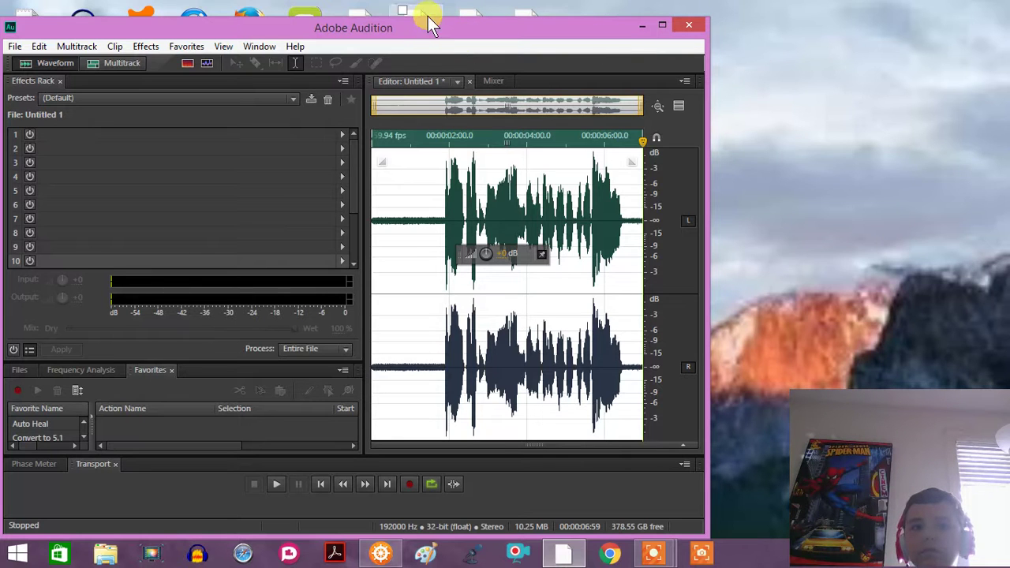
drag(428, 17, 428, 214)
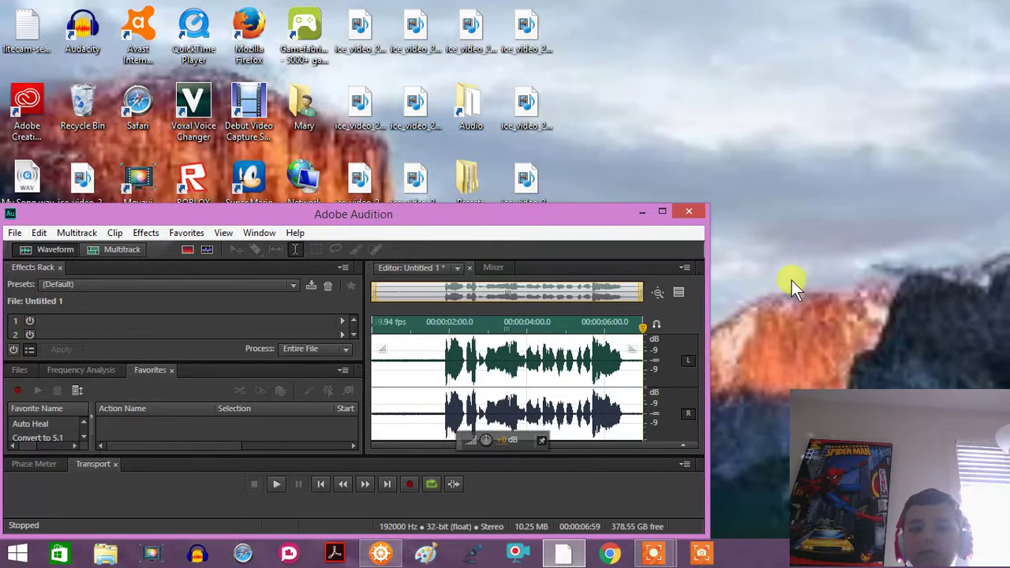
drag(704, 311, 493, 311)
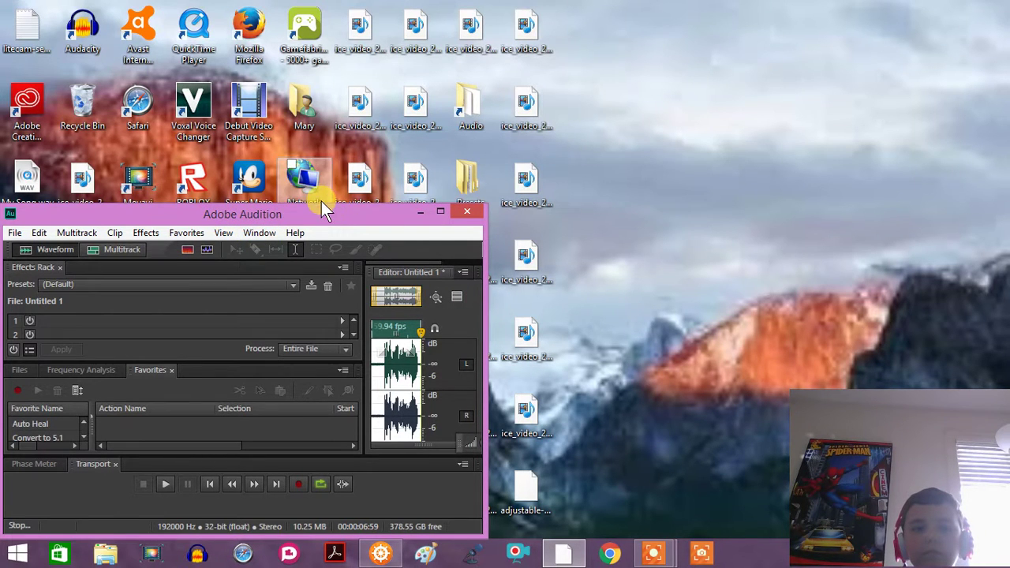
drag(312, 206, 928, 108)
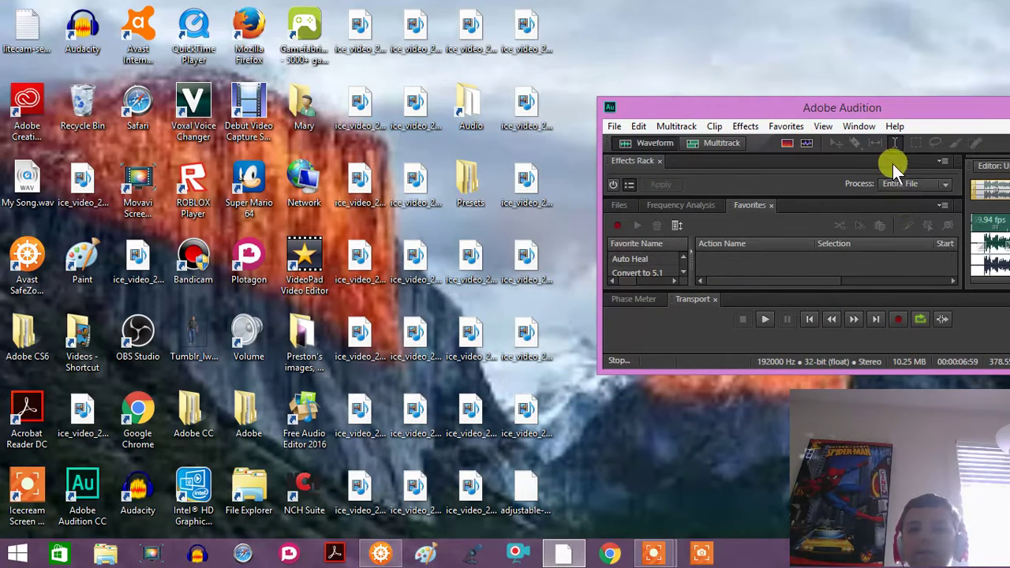
- Start adding a VST plug-in folder in the Audio Plug-In Manager and browse to Local Disk (C:)
click(755, 133)
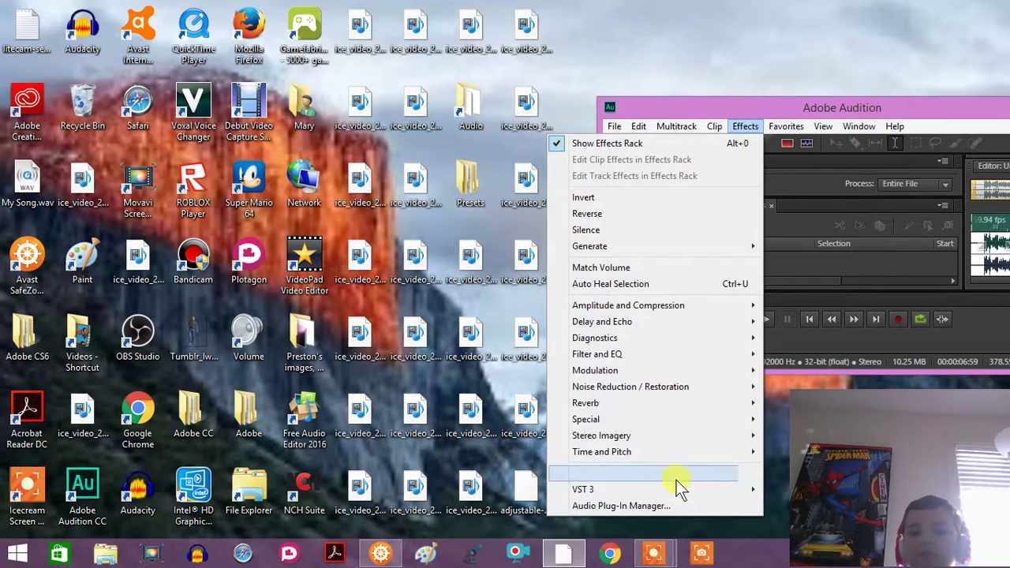
click(679, 508)
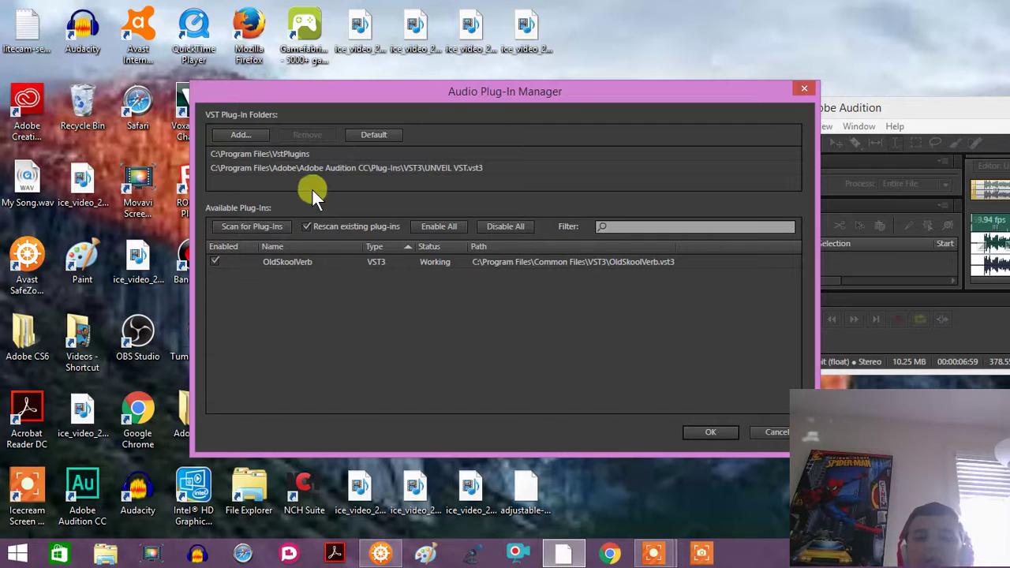
drag(461, 104, 899, 59)
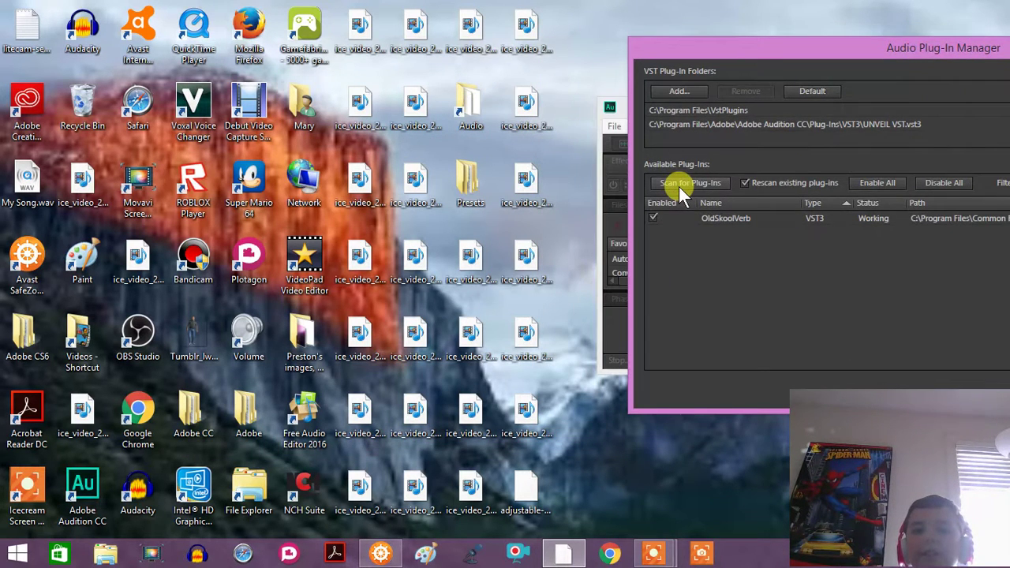
click(680, 91)
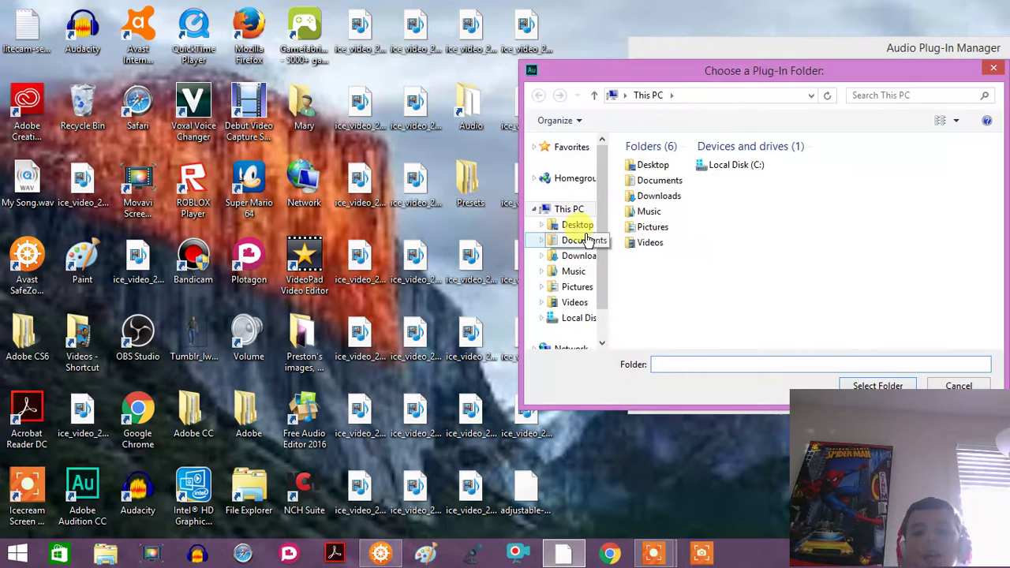
click(580, 302)
click(582, 317)
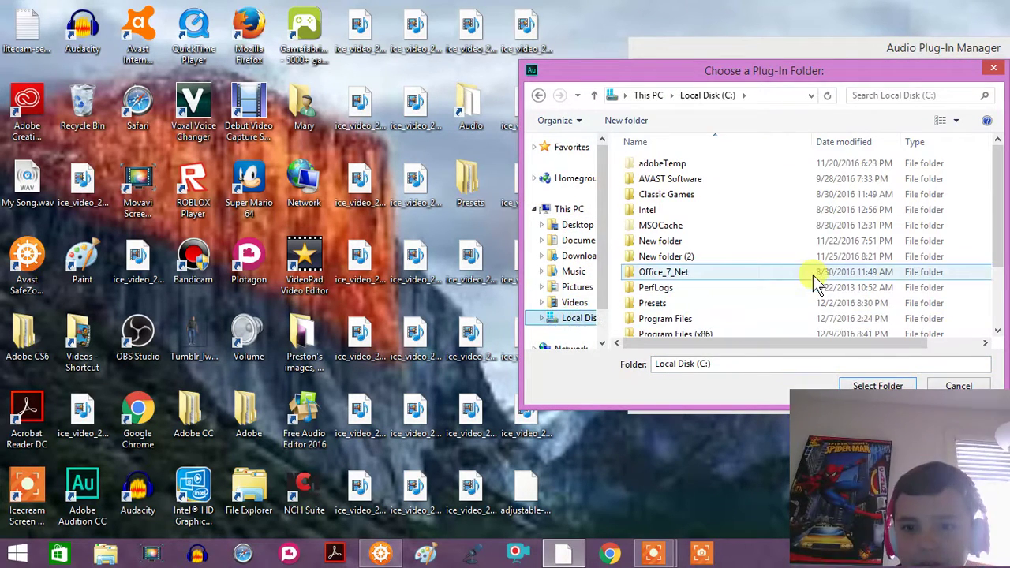
drag(995, 208, 994, 251)
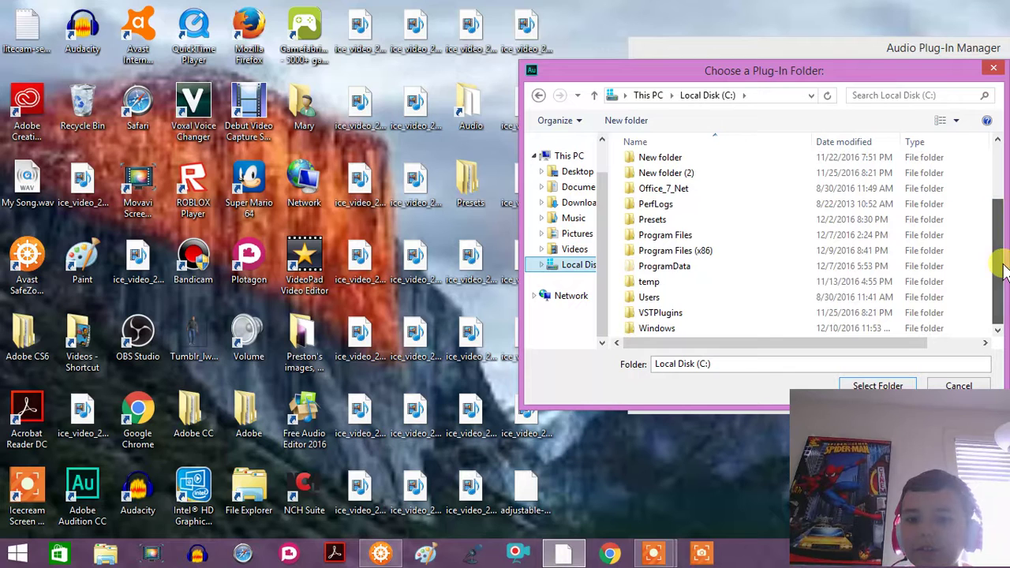
- Open the VSTPlugins folder on the C: drive and move adjustable-fade.ny from the desktop into it
double_click(706, 313)
click(527, 490)
drag(526, 489, 690, 167)
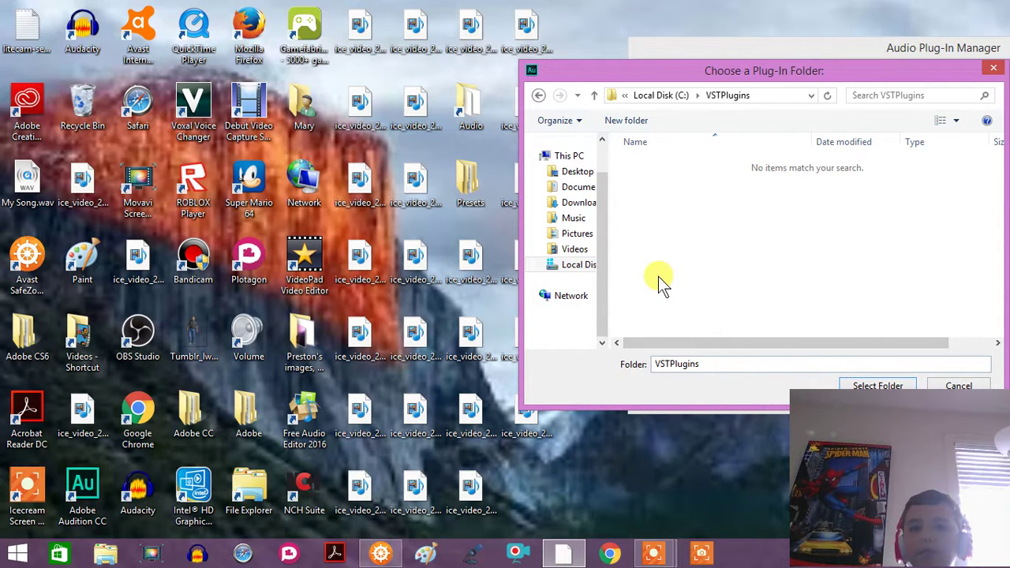
- Try to select adjustable-fade.ny in C:\VSTPlugins as the plug-in folder by entering its name
drag(760, 69, 319, 34)
double_click(244, 330)
key(BackSpace)
text(as)
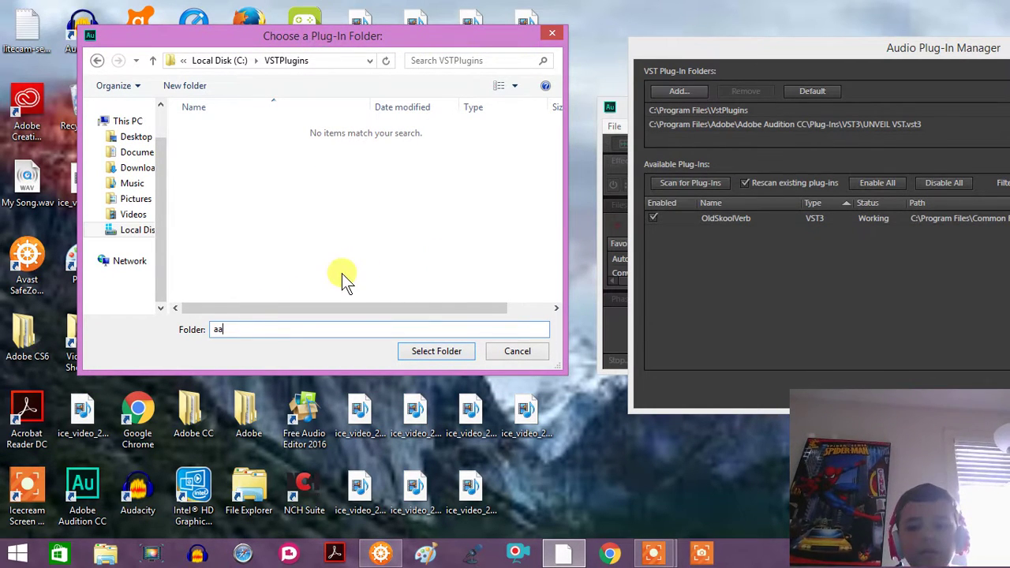
key(BackSpace)
click(488, 349)
click(459, 358)
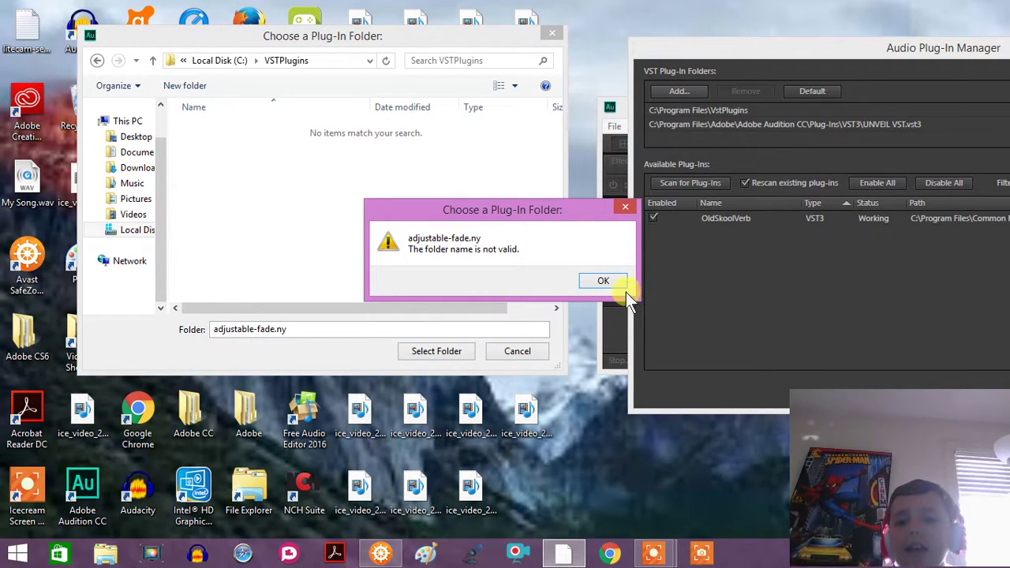
click(618, 286)
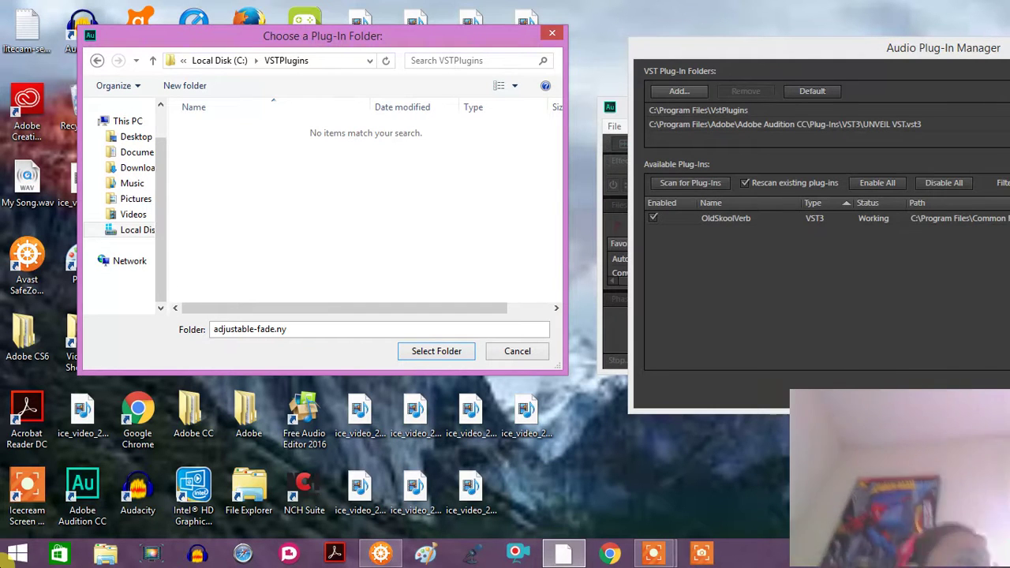
- Try again to confirm adjustable-fade.ny as the plug-in folder
key(Return)
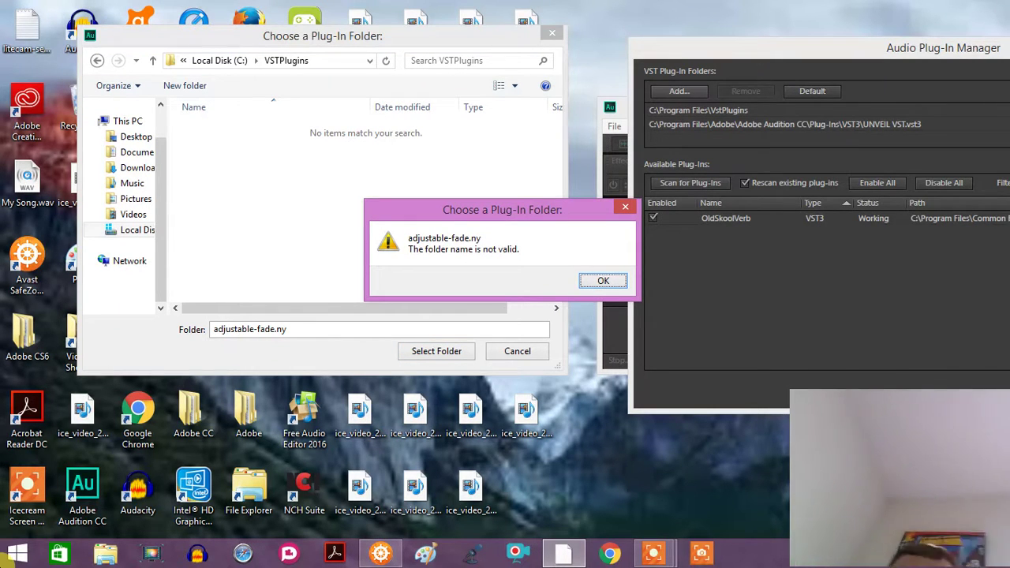
key(Return)
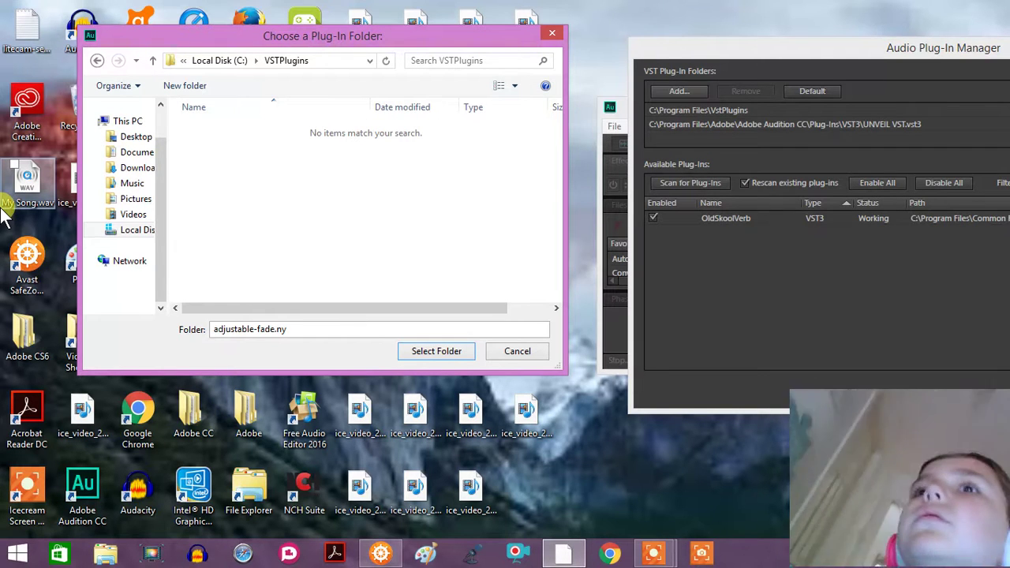
right_click(127, 502)
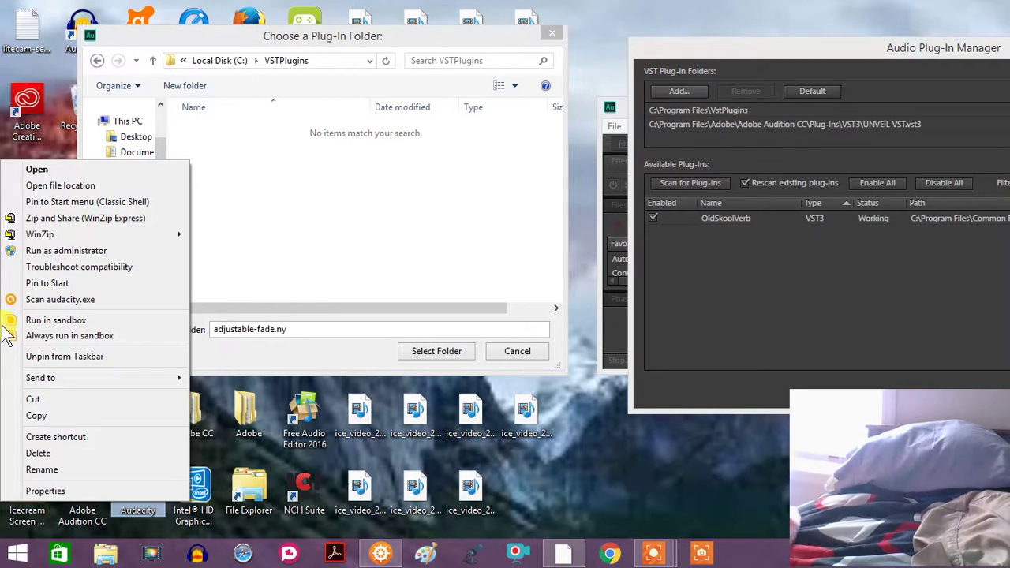
click(150, 557)
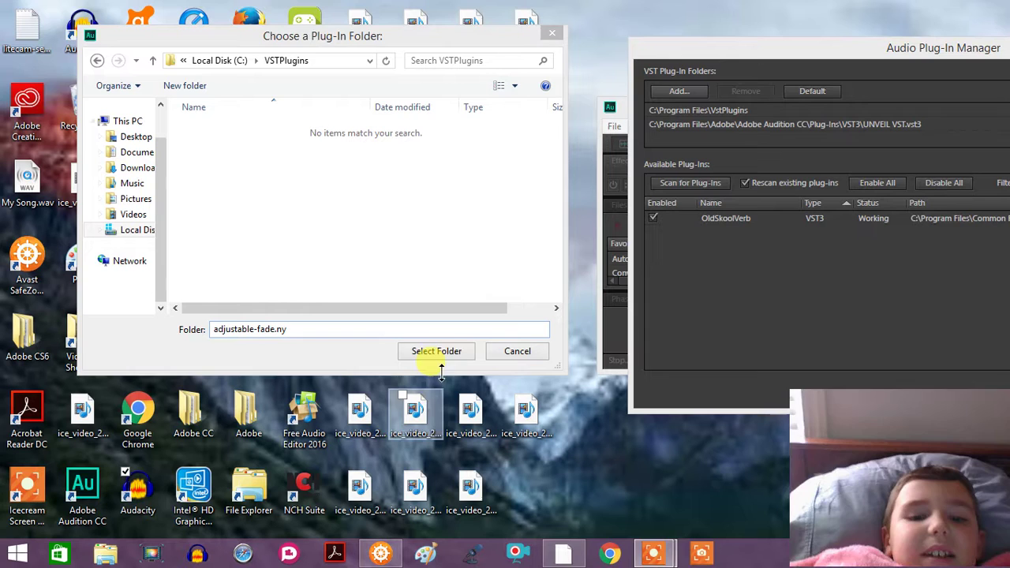
click(448, 350)
click(602, 282)
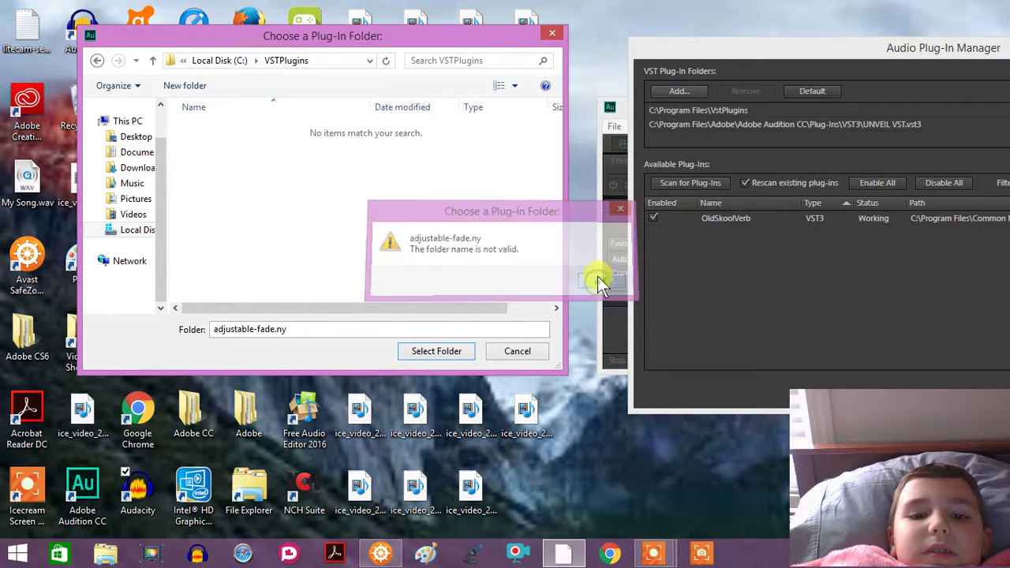
- Browse to Local Disk (C:) in the folder chooser and open the VSTPlugins folder
click(138, 167)
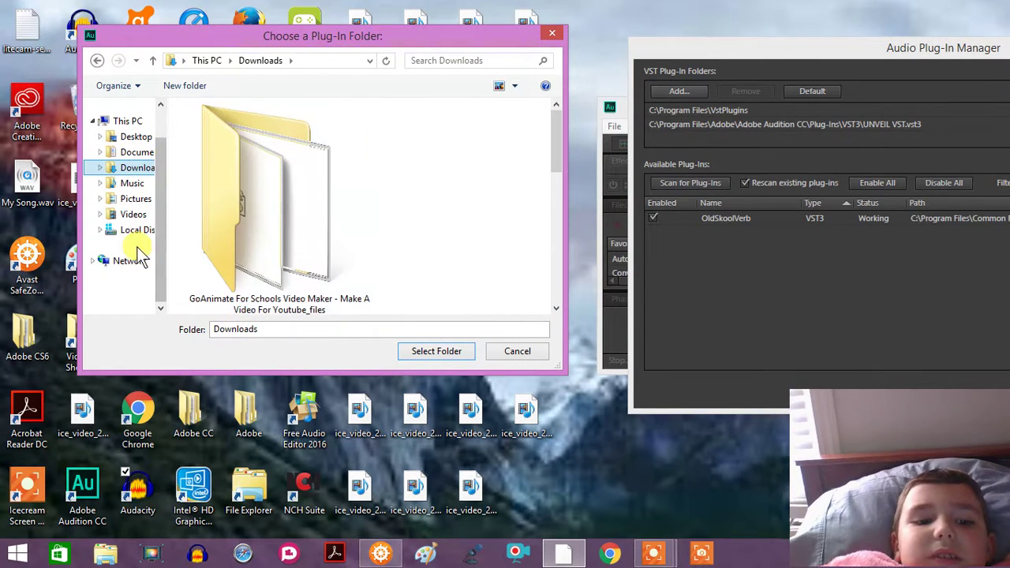
click(131, 230)
drag(559, 174, 573, 277)
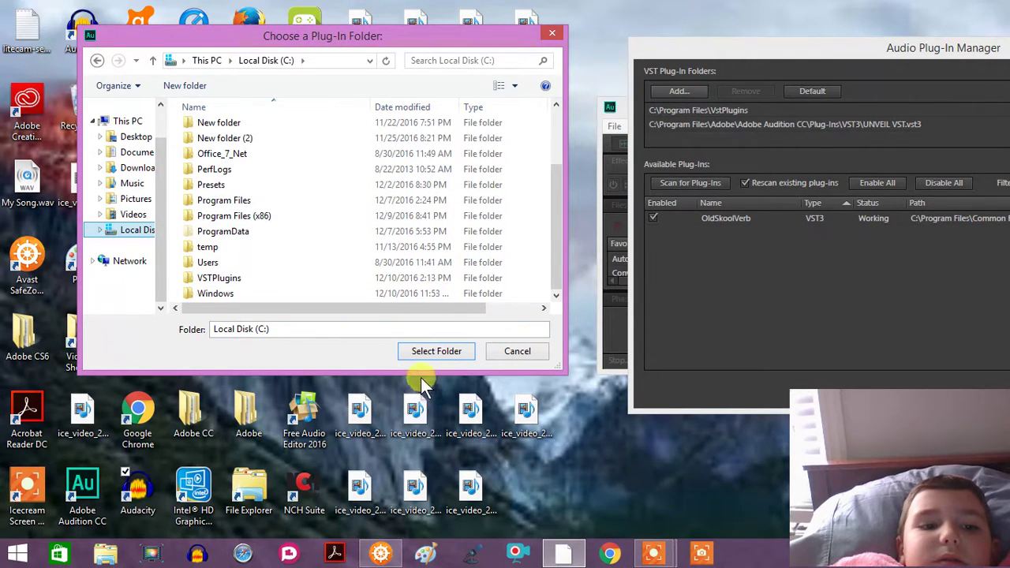
double_click(434, 284)
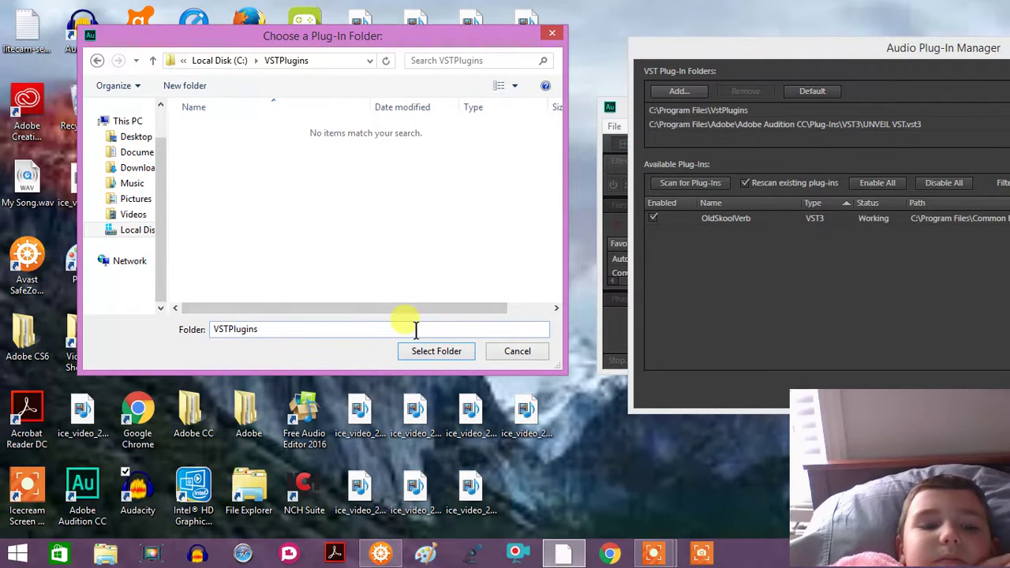
- Look through Pictures, the Roblox folder in Videos, Documents, and the Presets folder on Local Disk (C:)
click(136, 198)
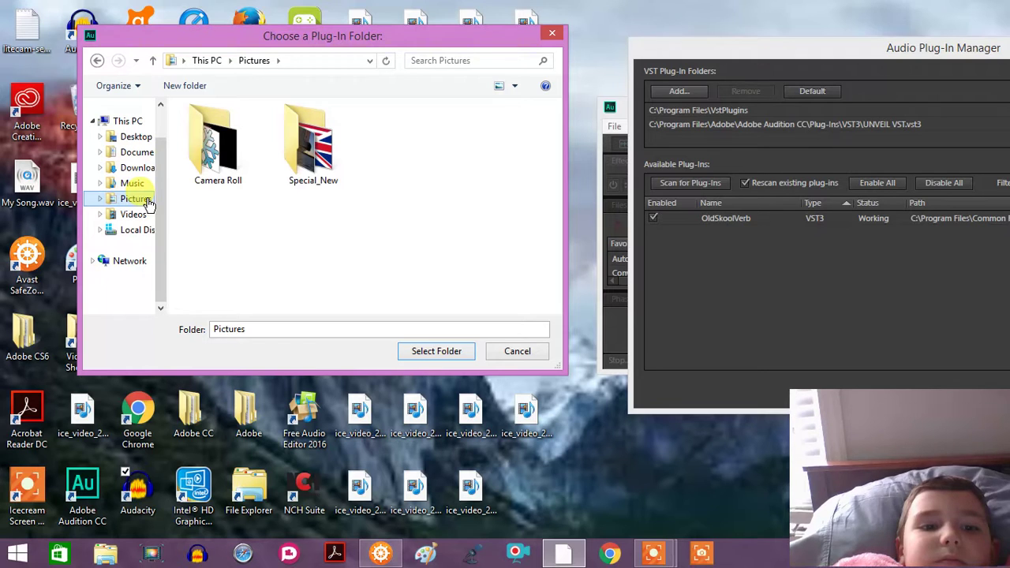
click(134, 215)
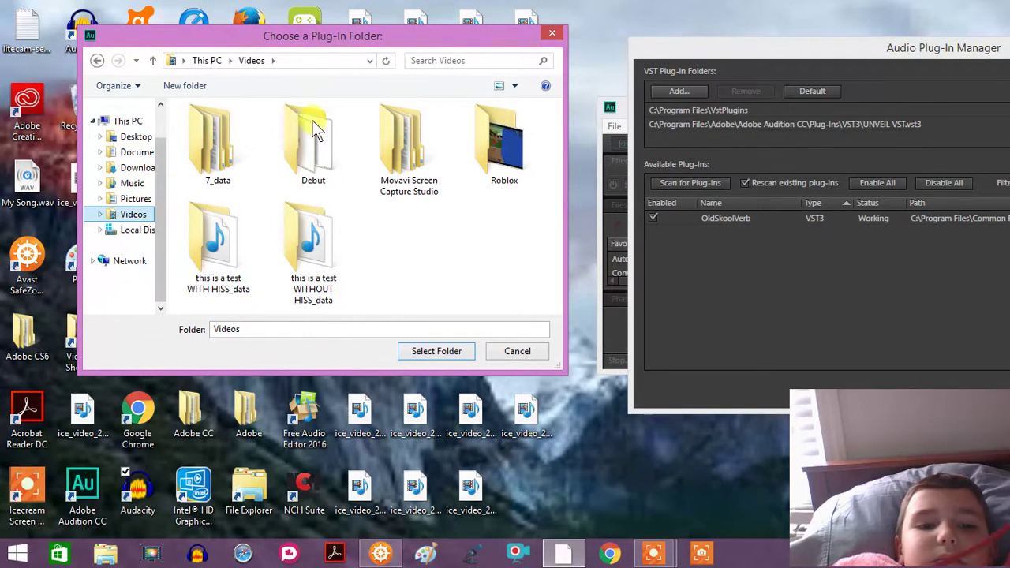
double_click(521, 145)
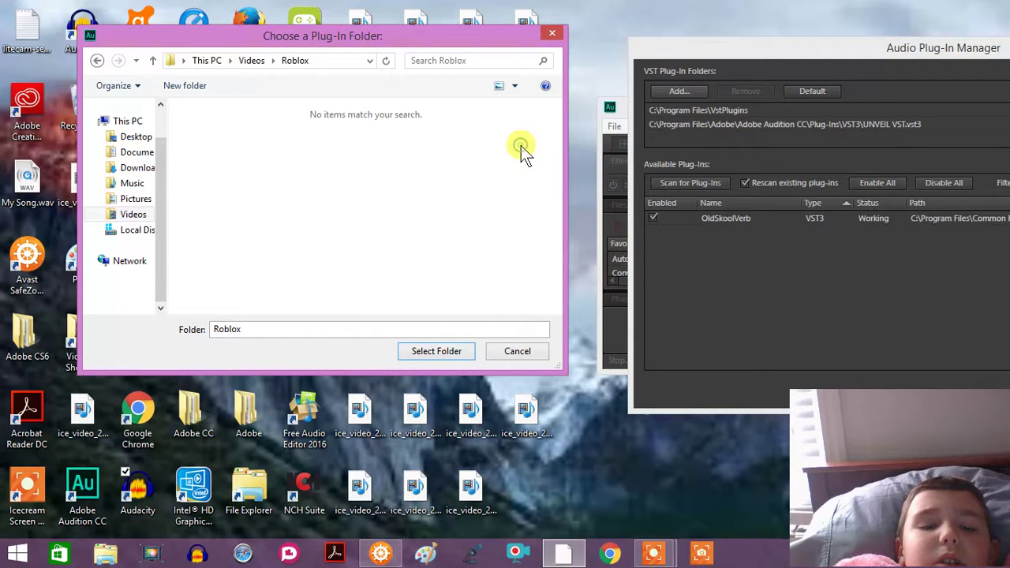
click(138, 153)
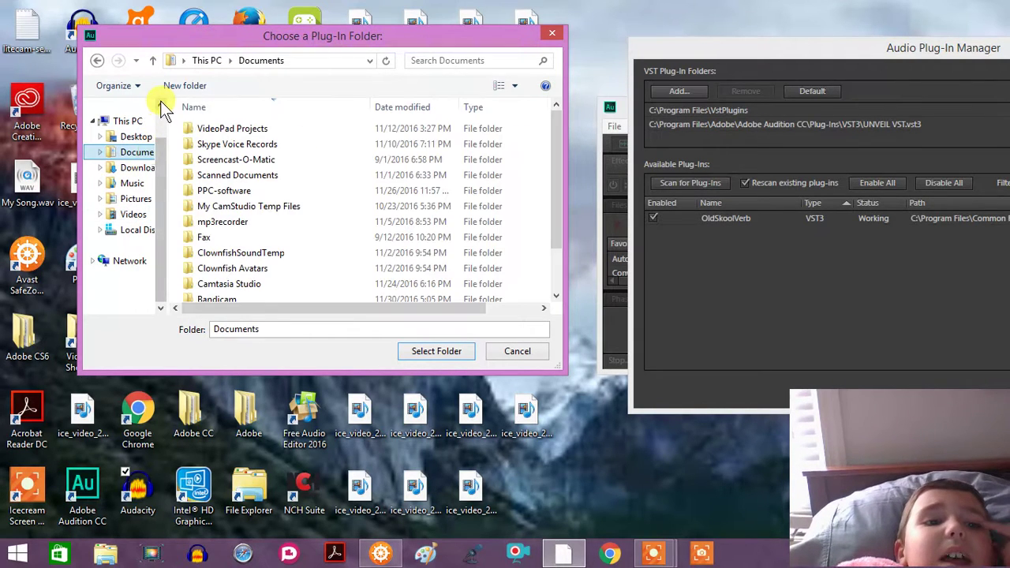
click(572, 195)
click(557, 235)
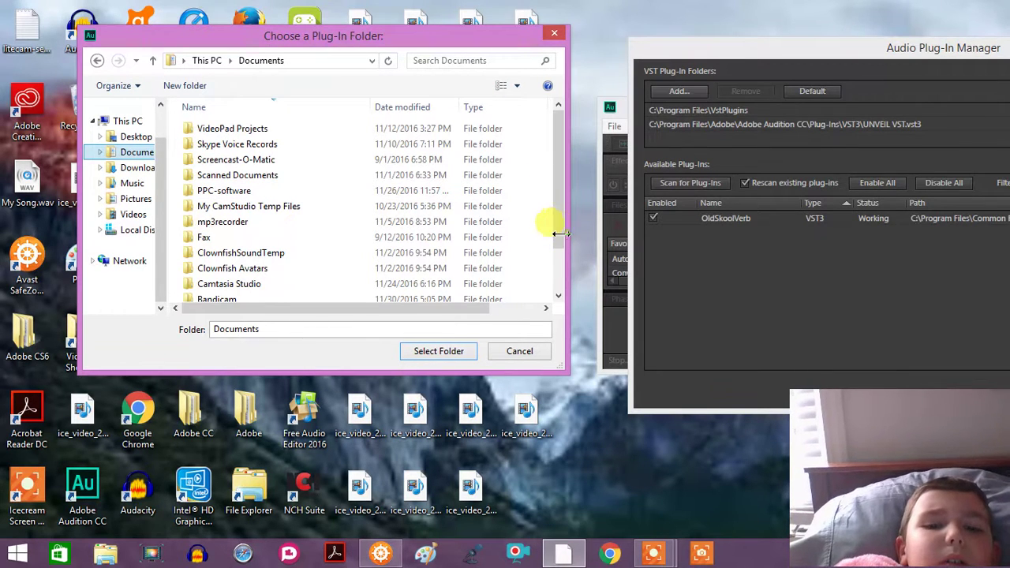
scroll(563, 266, down, 2)
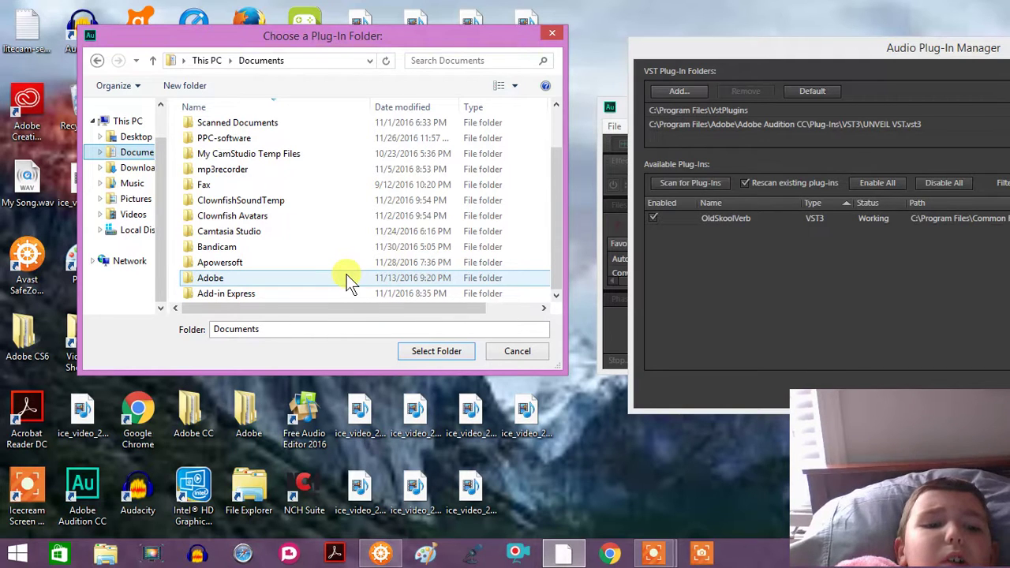
click(126, 229)
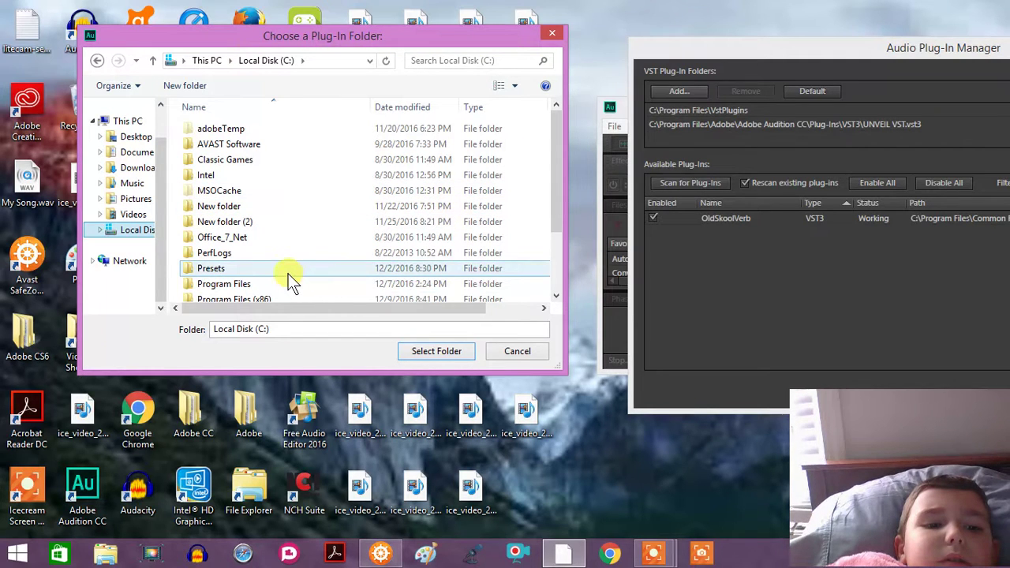
click(223, 265)
double_click(224, 268)
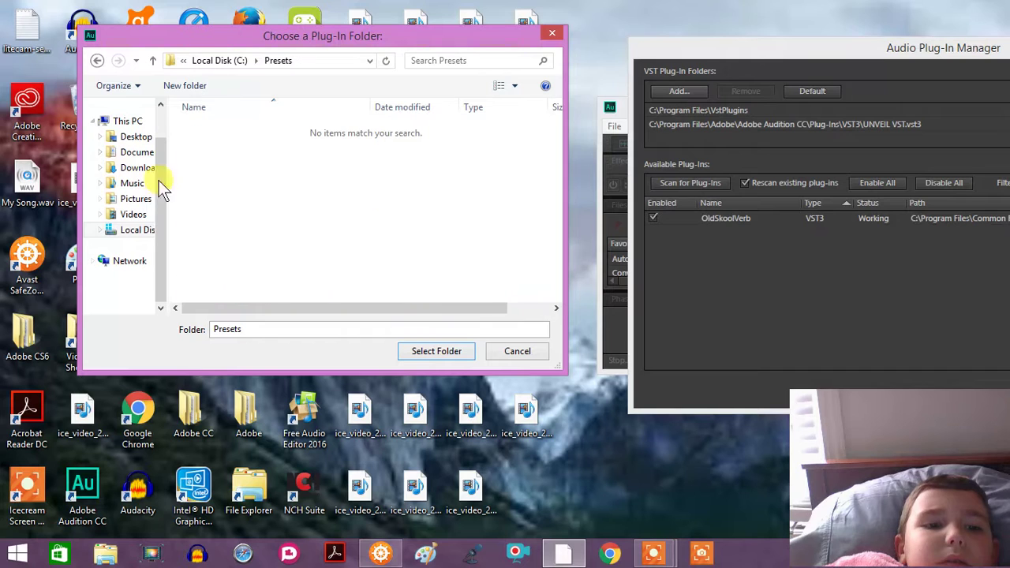
click(135, 136)
- Select the VSTPlugins folder on Local Disk (C:) and add it to the VST plug-in folders
click(146, 229)
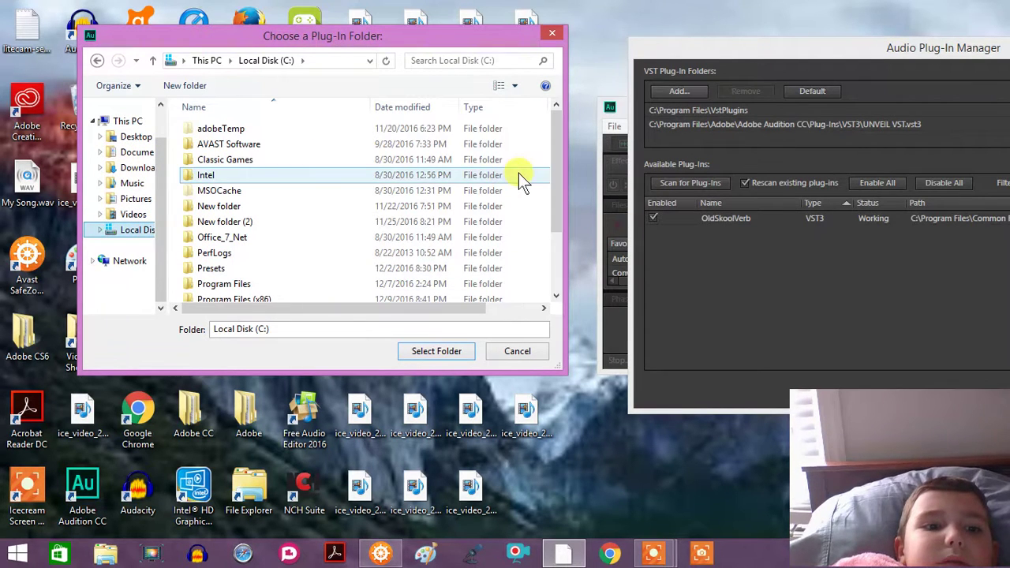
drag(552, 173, 580, 259)
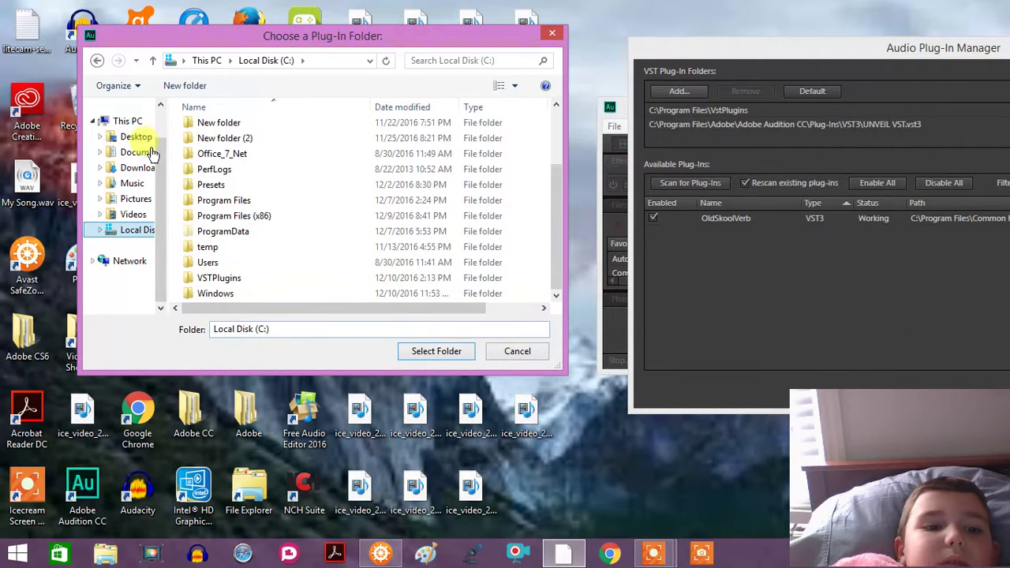
click(426, 278)
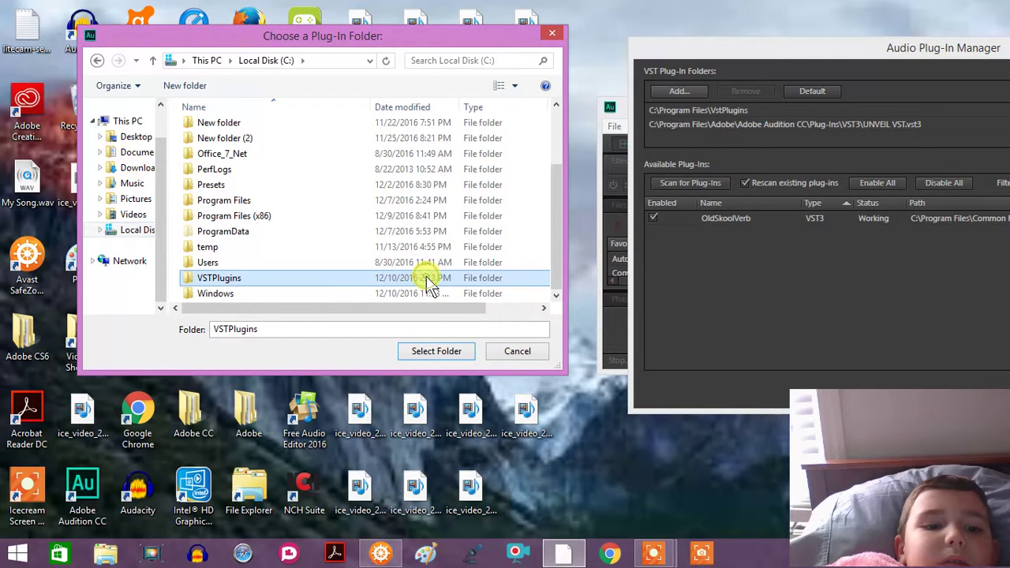
click(469, 352)
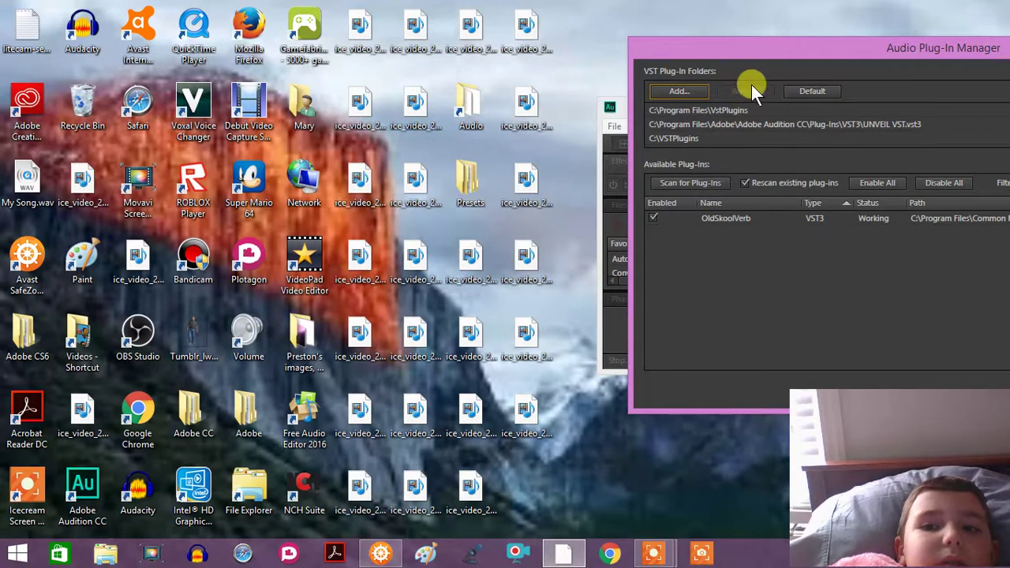
- Reposition the Audio Plug-In Manager, start adding another plug-in folder, and browse to Program Files on Local Disk (C:)
drag(730, 47, 503, 72)
click(503, 171)
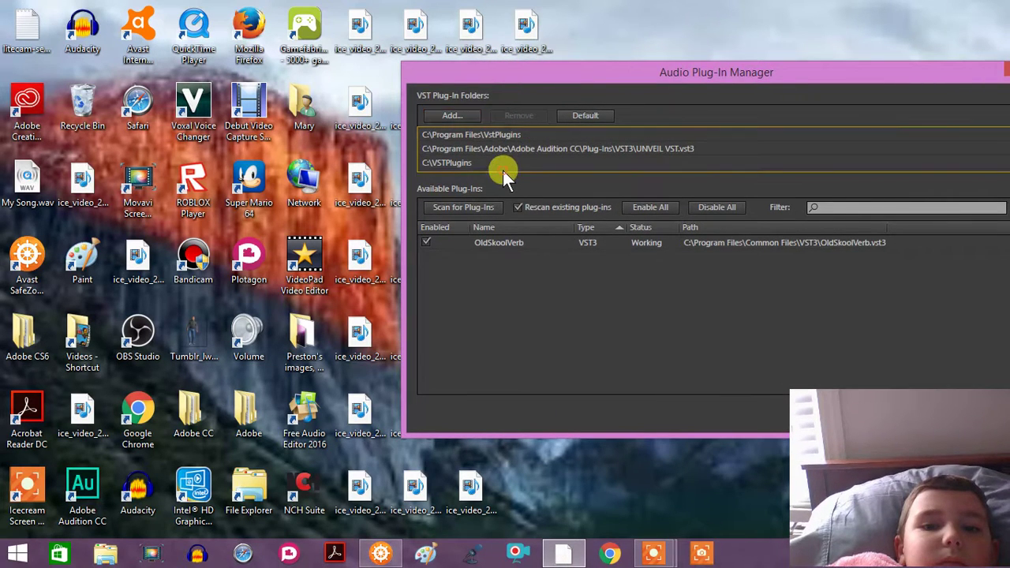
click(446, 114)
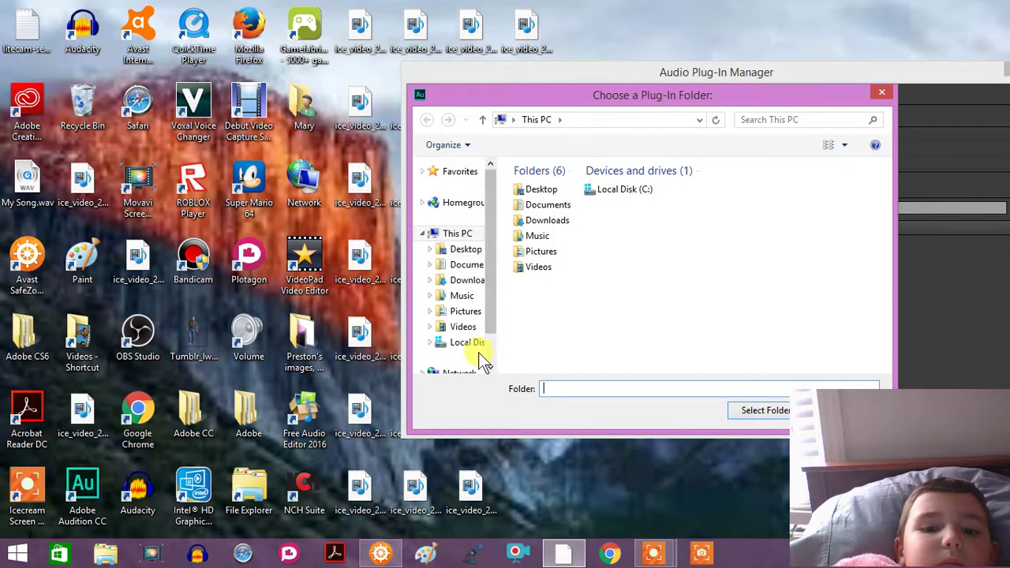
click(461, 342)
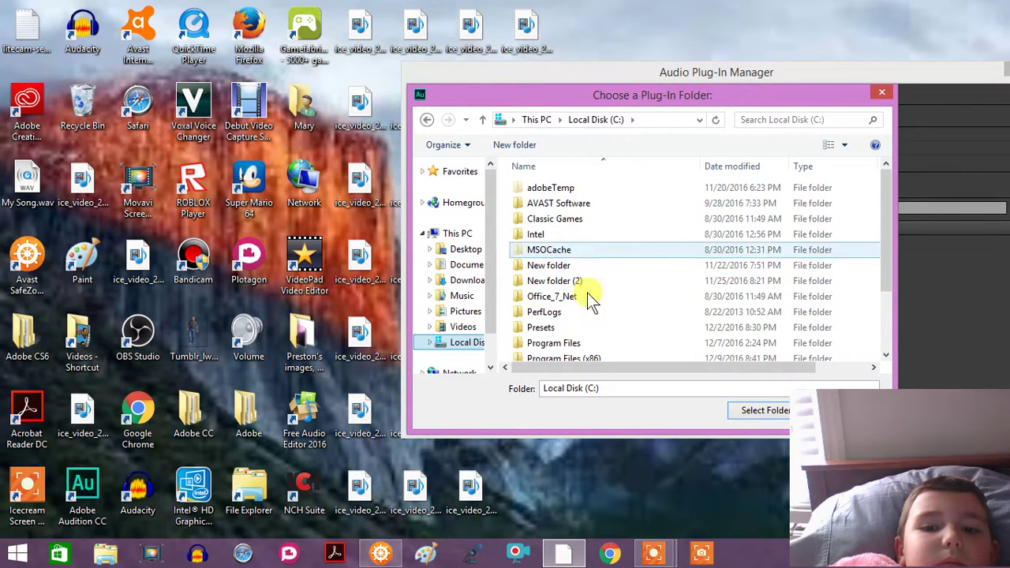
click(565, 355)
double_click(557, 336)
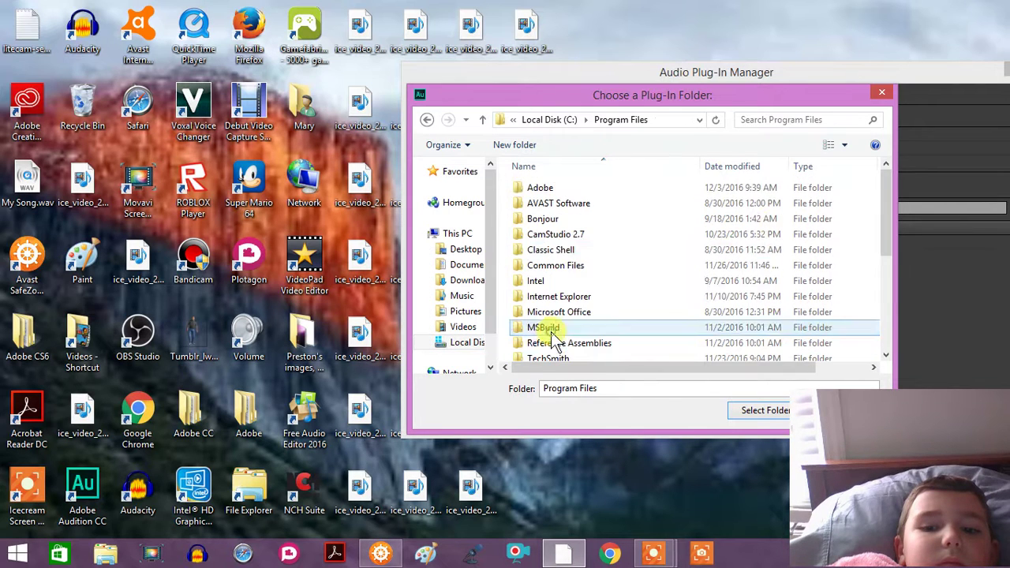
- Look through the Program Files folder for a VST plug-in folder, moving the folder chooser clear of the plug-in manager
drag(891, 192, 890, 283)
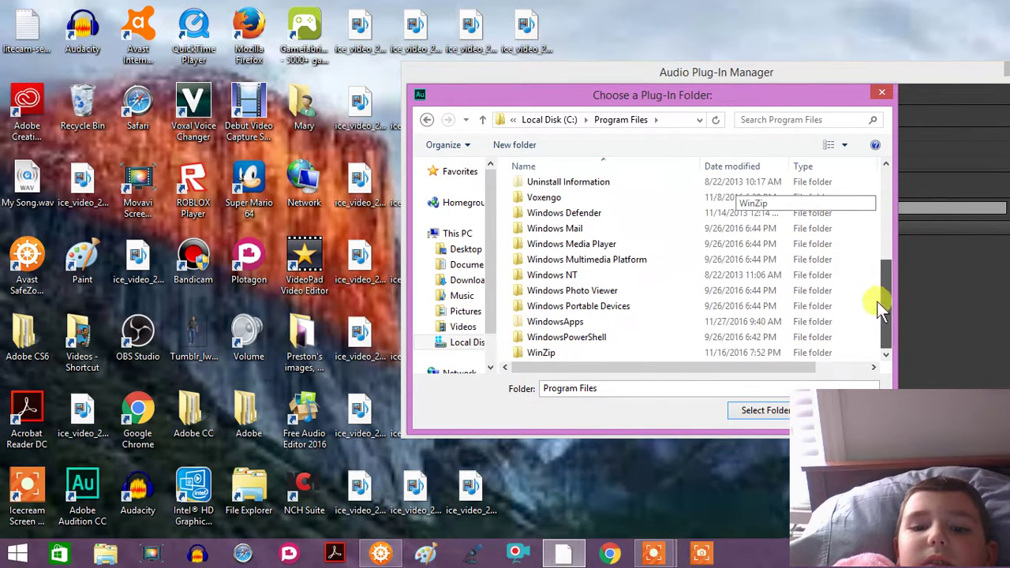
drag(684, 99, 546, 108)
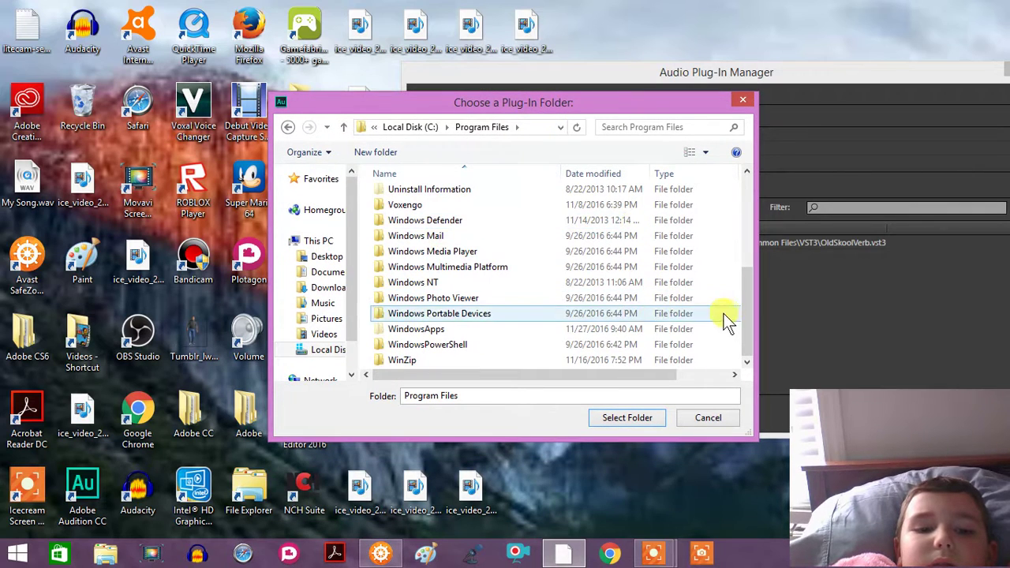
drag(743, 332, 717, 185)
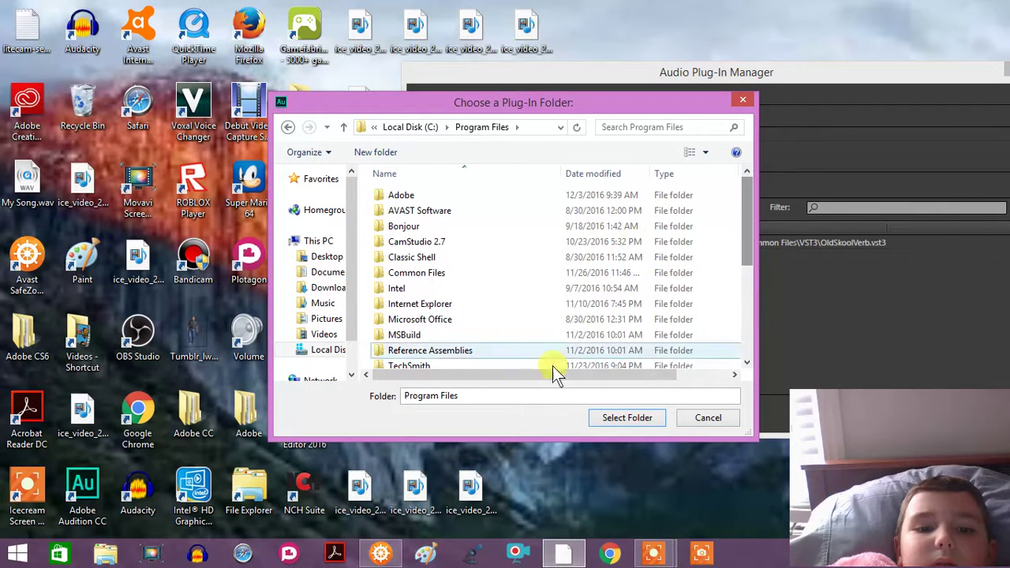
click(471, 397)
text(v)
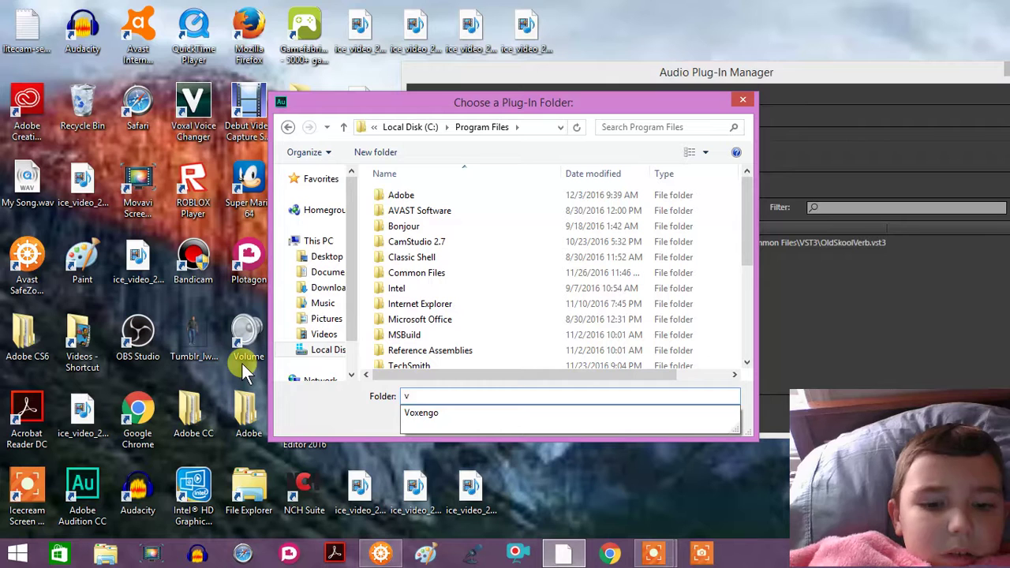
key(BackSpace)
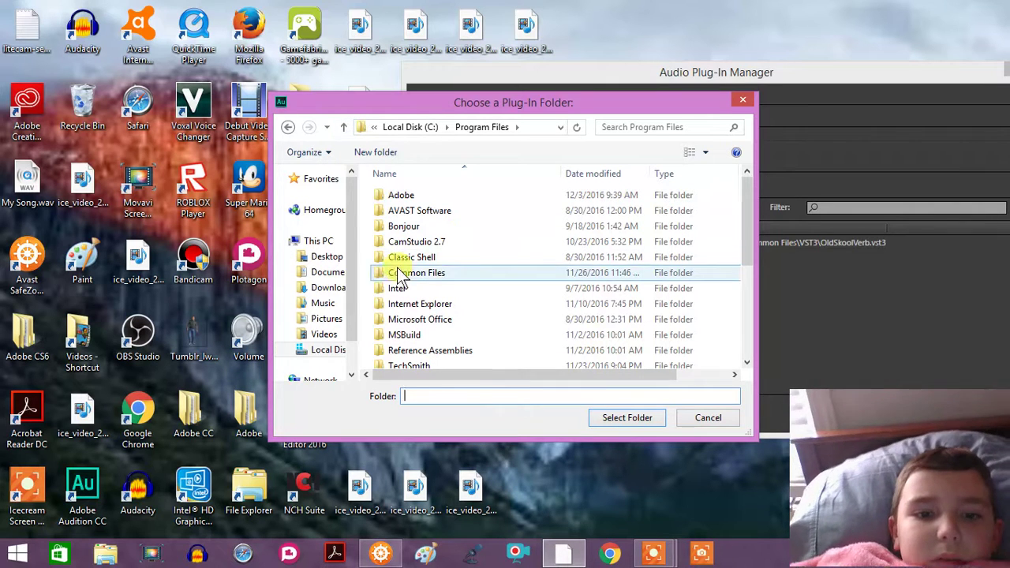
- Return to Local Disk (C:), open Program Files (x86), and look through its folders
click(328, 287)
click(310, 355)
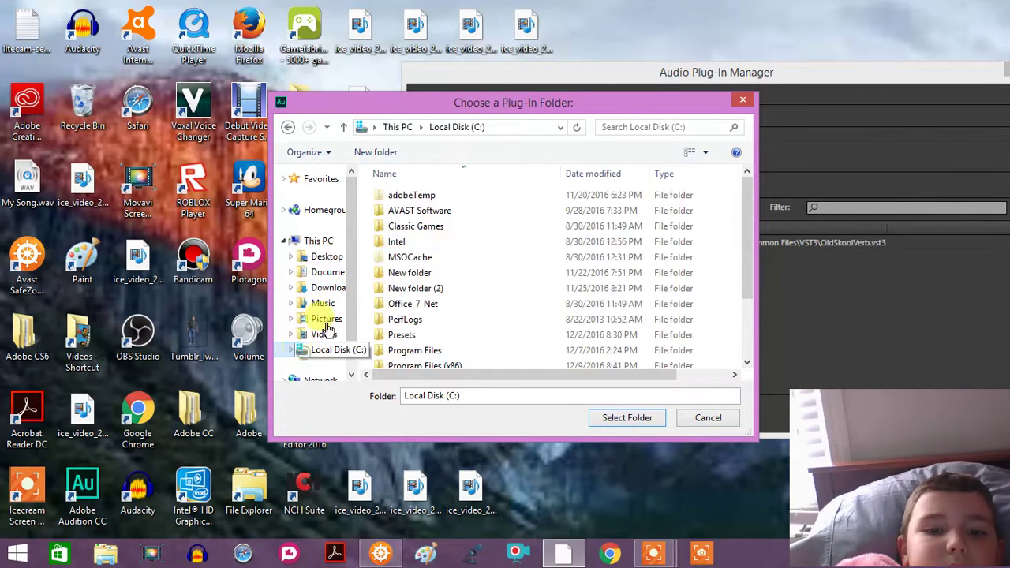
double_click(432, 370)
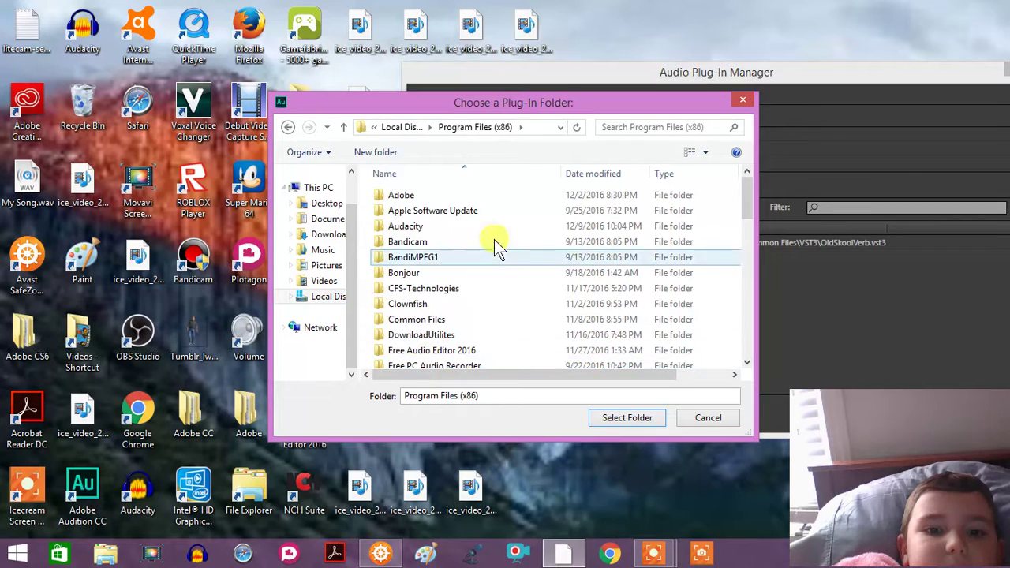
scroll(492, 234, down, 6)
scroll(604, 259, down, 5)
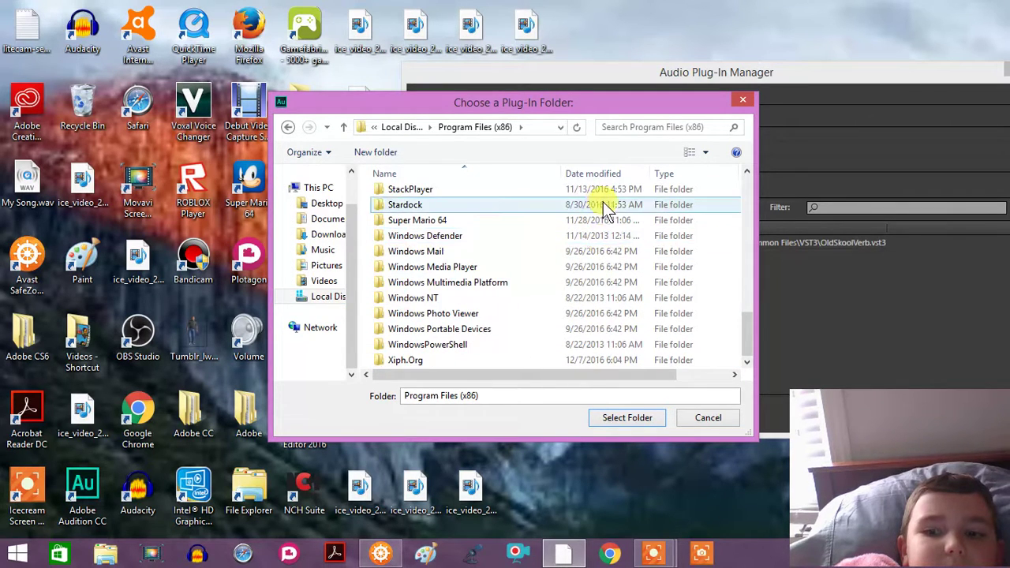
scroll(553, 237, up, 11)
- Open the Audacity folder in Program Files (x86) and look inside its Plug-Ins folder
double_click(445, 225)
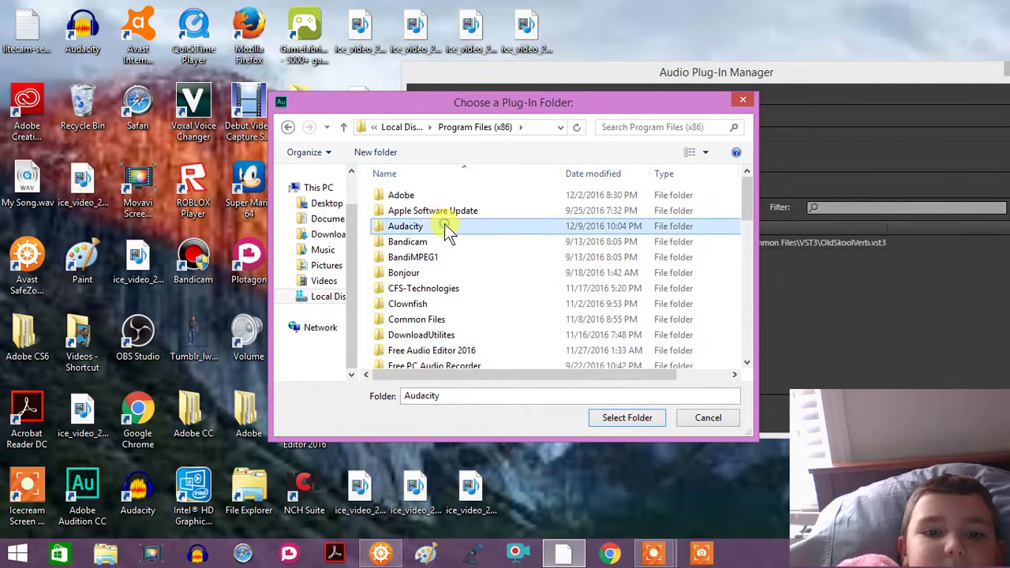
click(444, 242)
double_click(443, 242)
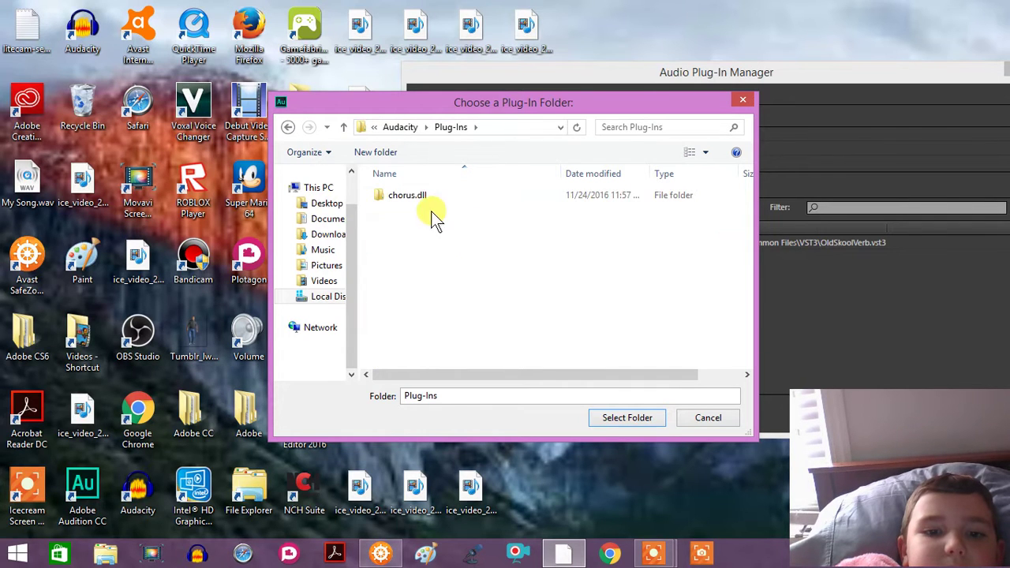
- Look through Documents, its Skype Voice Records and VideoPad Projects subfolders, Music, Downloads, and Videos for plug-in folders
drag(425, 199, 323, 218)
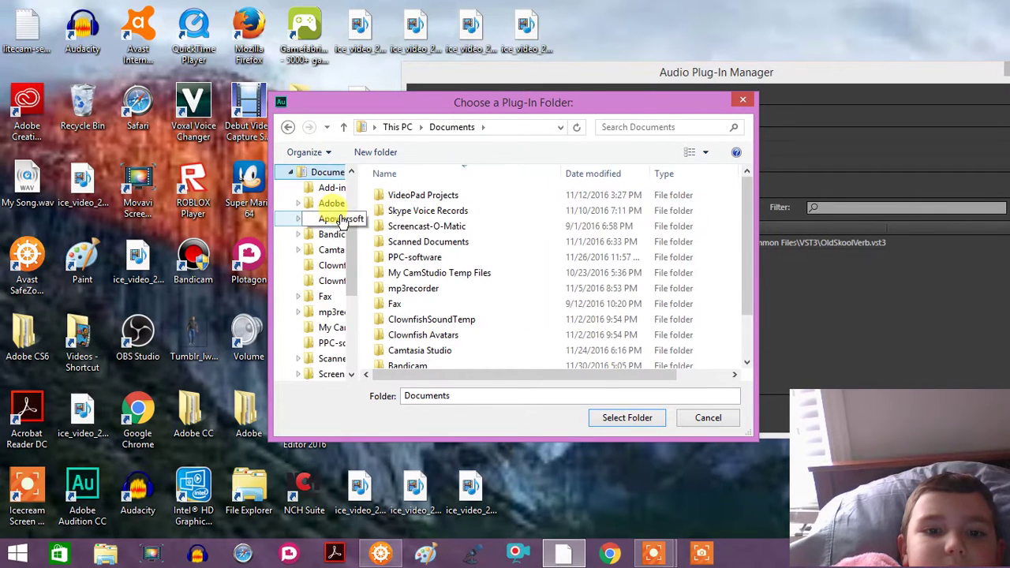
scroll(320, 237, down, 4)
click(314, 223)
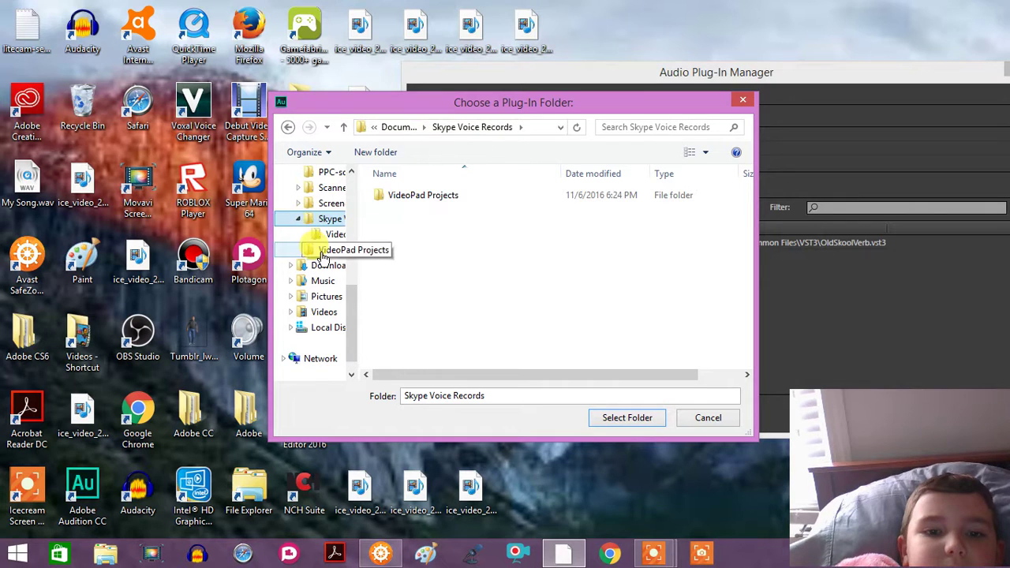
click(322, 250)
click(315, 279)
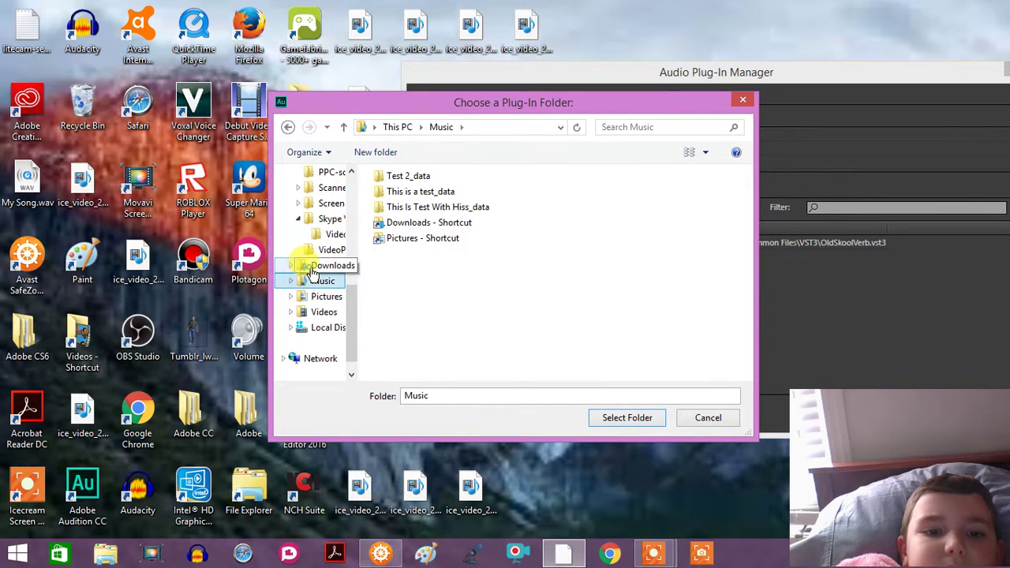
click(313, 267)
click(319, 312)
- Return to Local Disk (C:) and open the VSTPlugins folder to check its contents
click(320, 329)
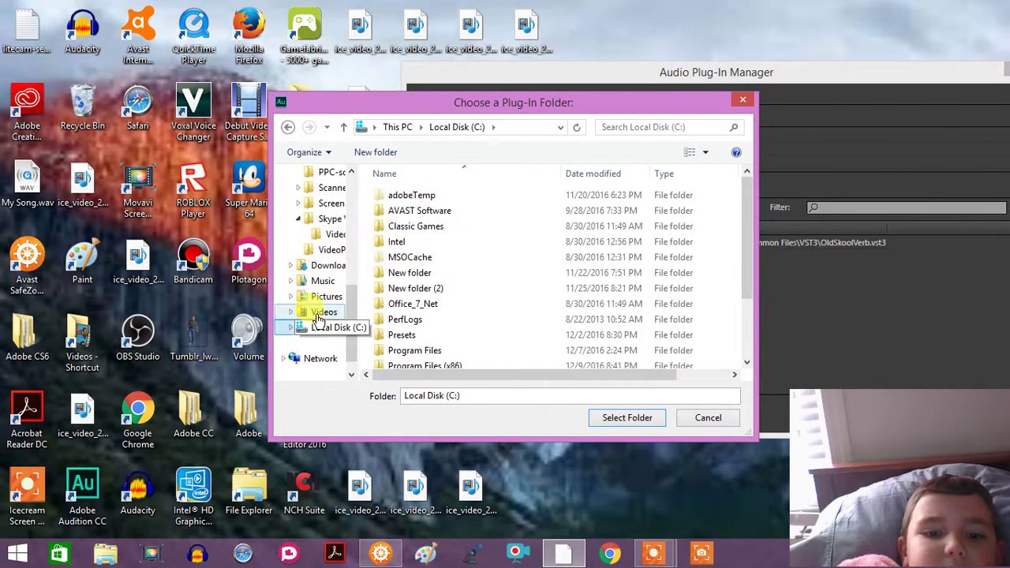
drag(748, 227, 748, 286)
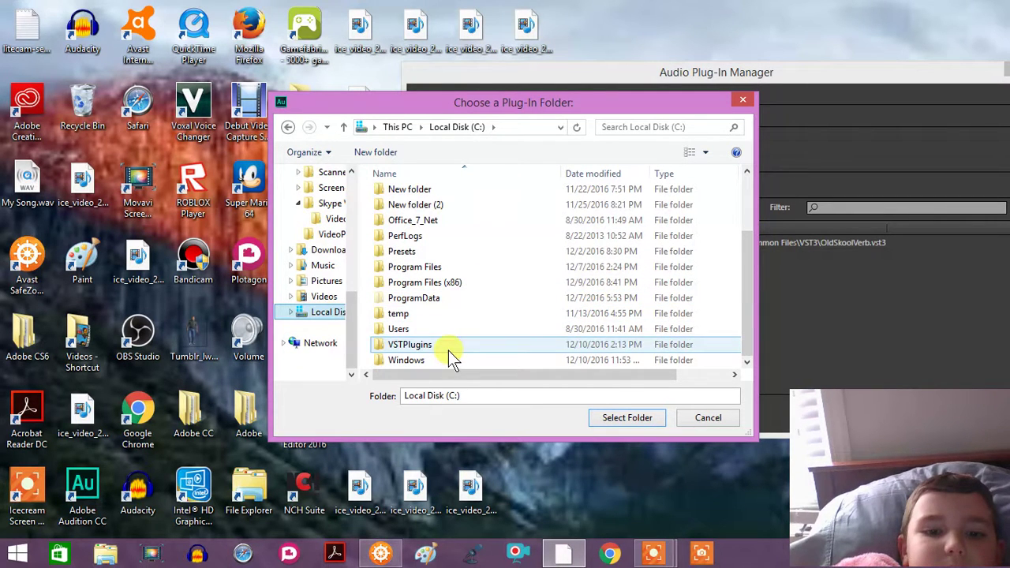
click(508, 348)
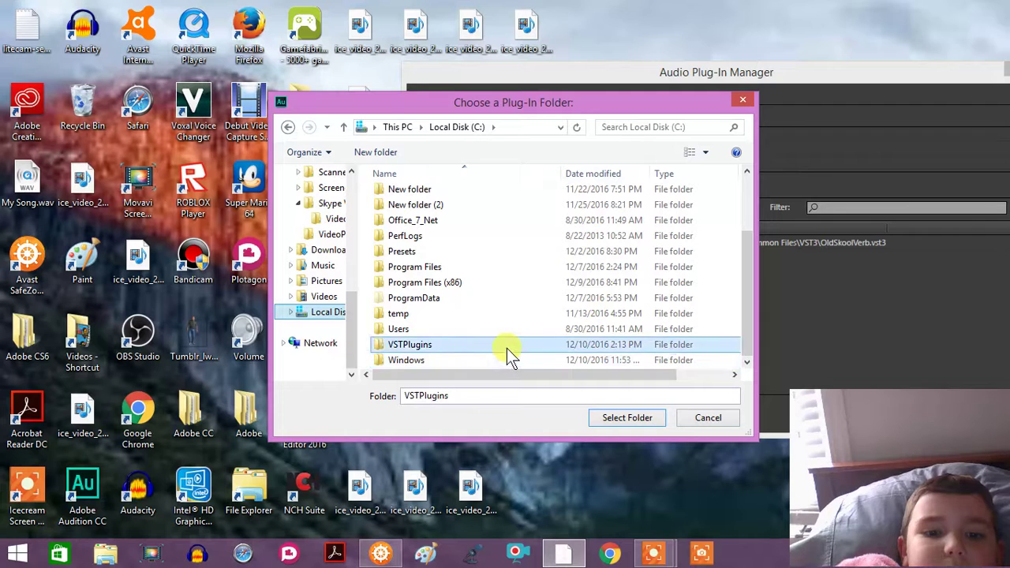
double_click(507, 348)
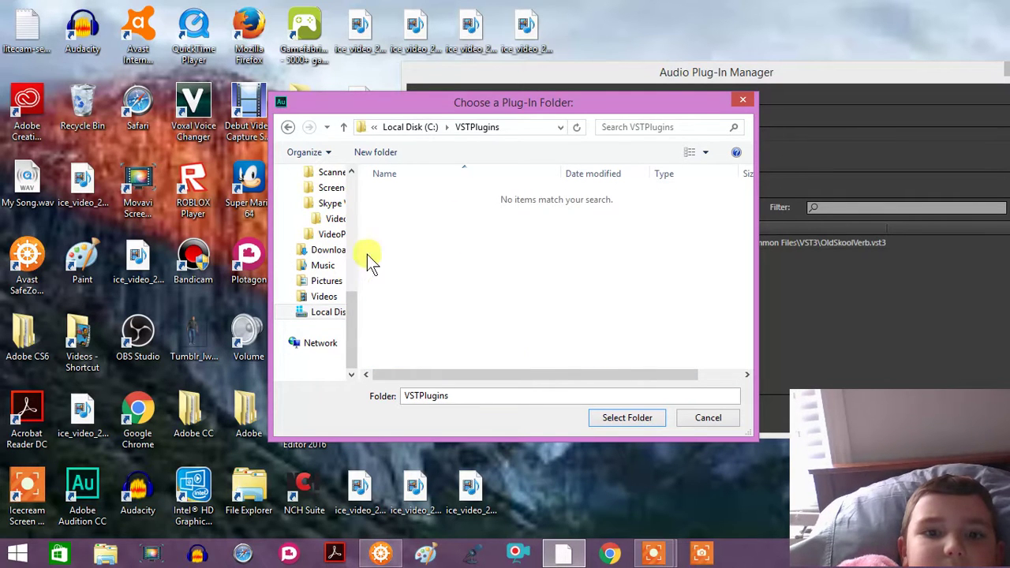
- Check the Videos folder, return to Local Disk (C:), and examine its folder list for another plug-in location
click(335, 272)
click(328, 298)
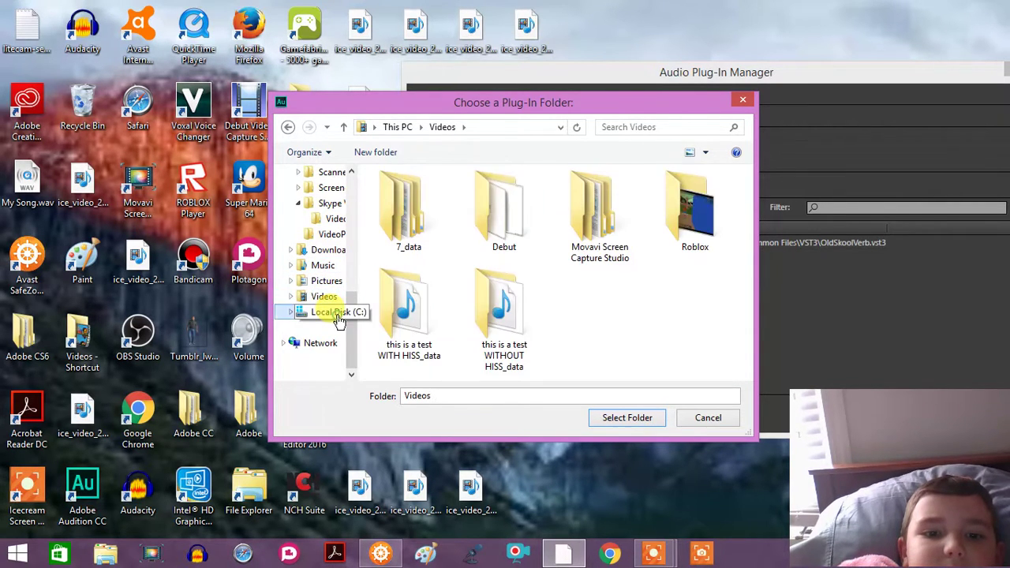
click(335, 313)
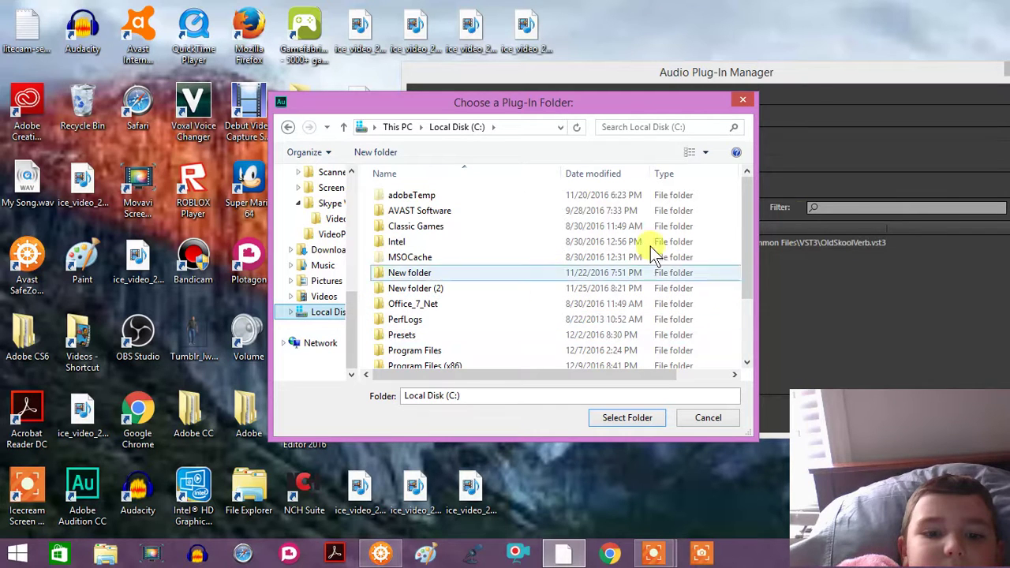
click(714, 242)
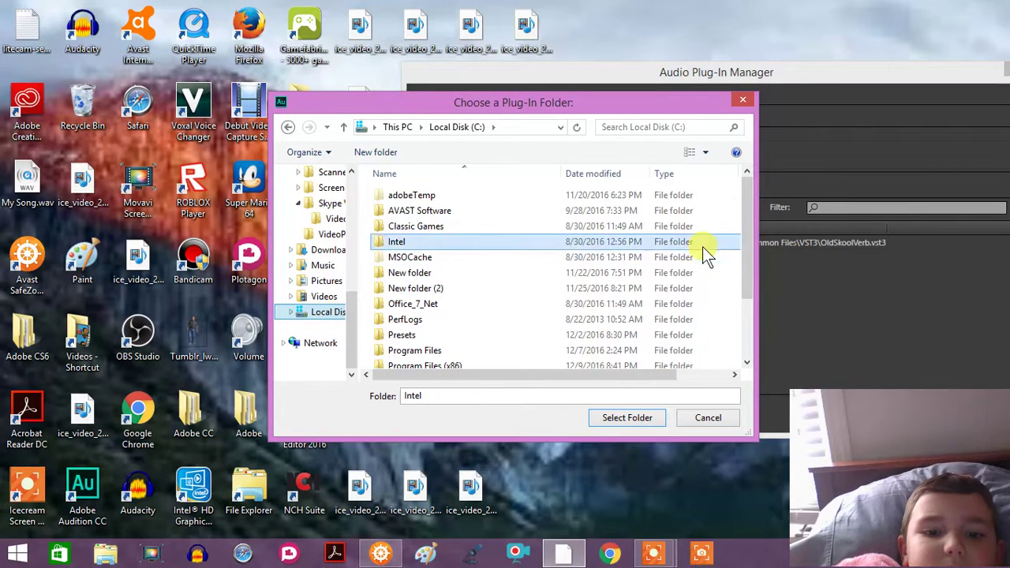
click(736, 227)
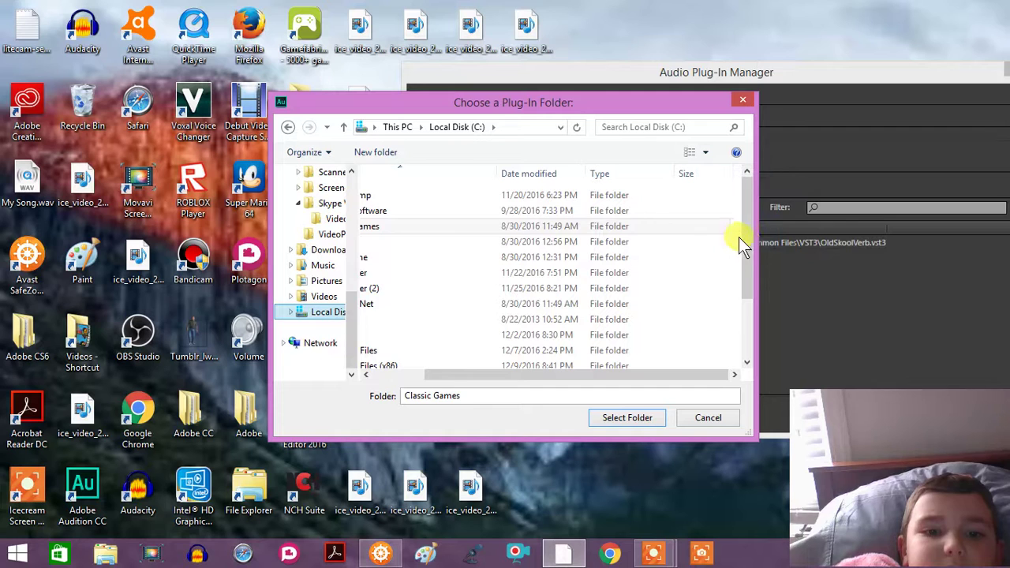
scroll(670, 308, down, 2)
drag(557, 377, 503, 376)
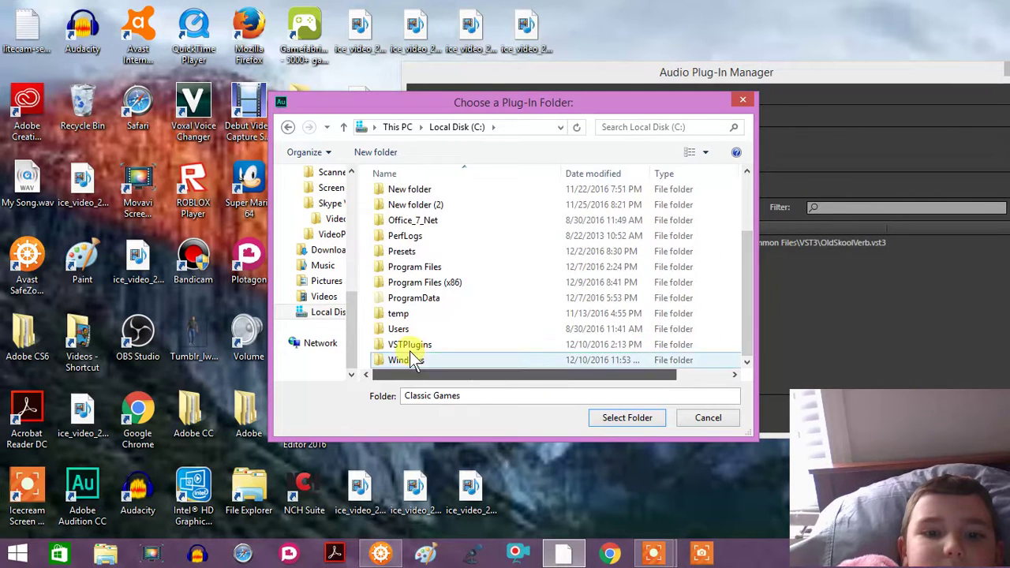
scroll(474, 286, up, 2)
scroll(492, 254, down, 2)
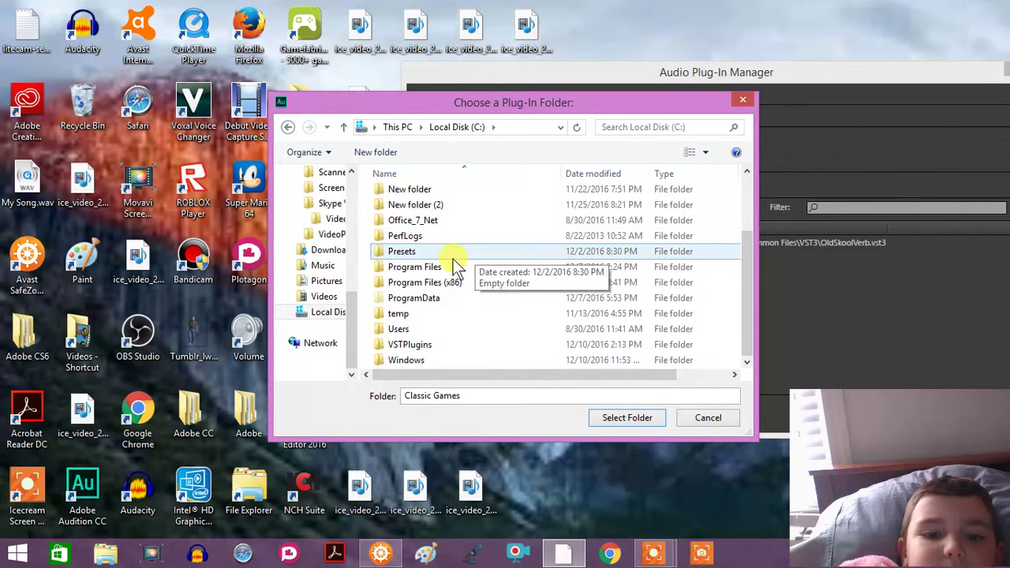
scroll(453, 259, up, 2)
scroll(457, 258, down, 2)
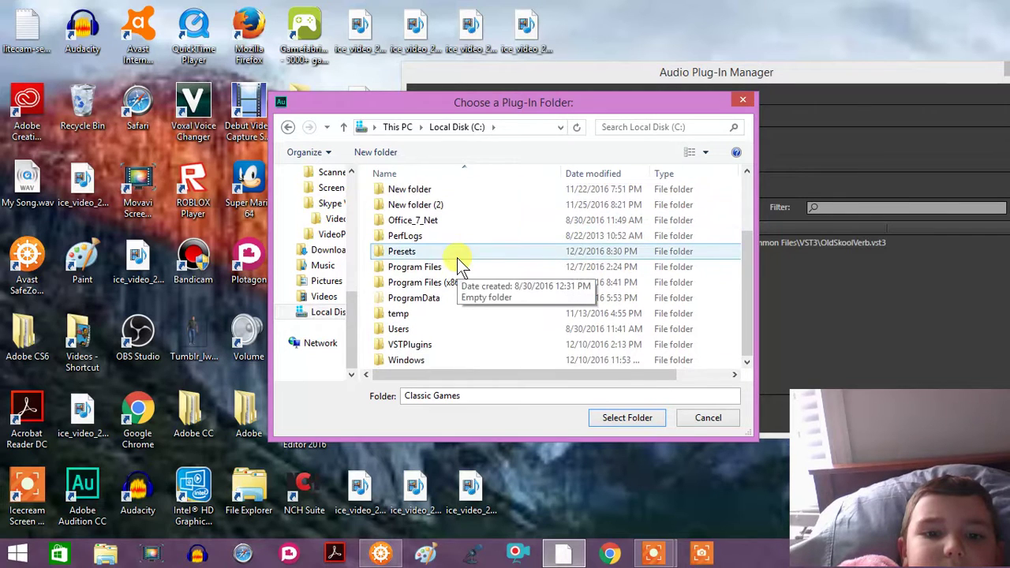
scroll(462, 264, up, 2)
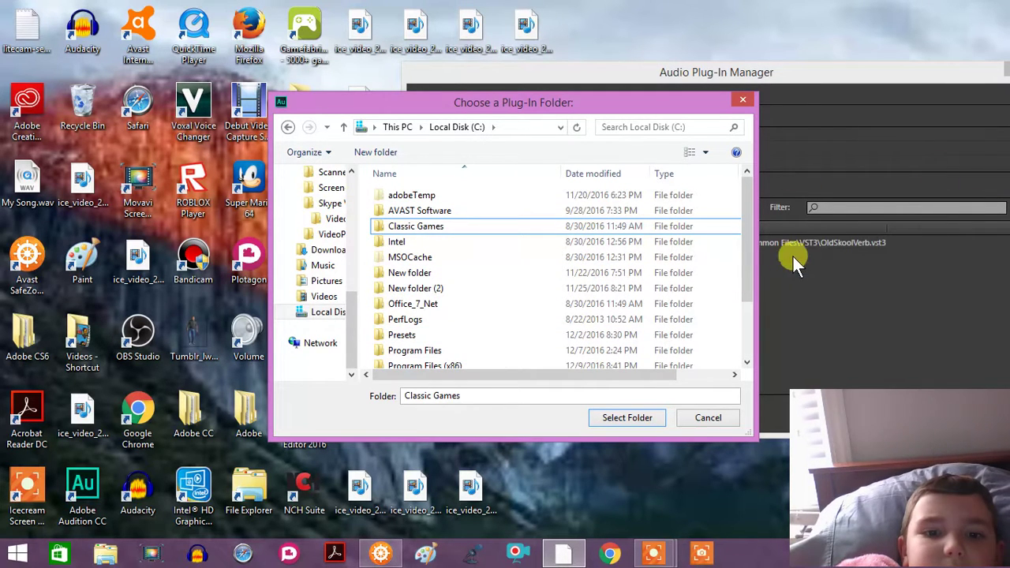
scroll(743, 266, down, 2)
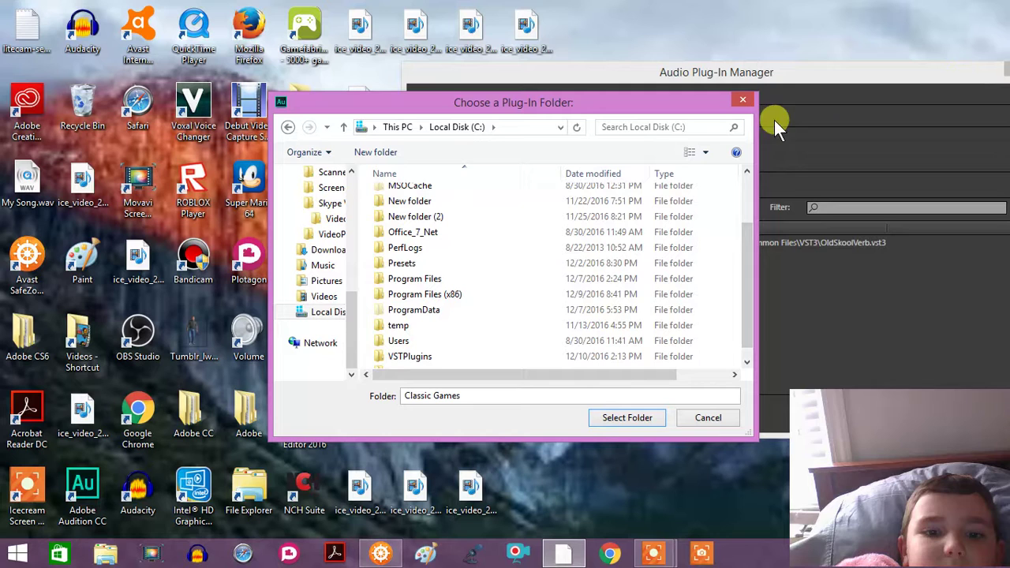
drag(747, 262, 767, 285)
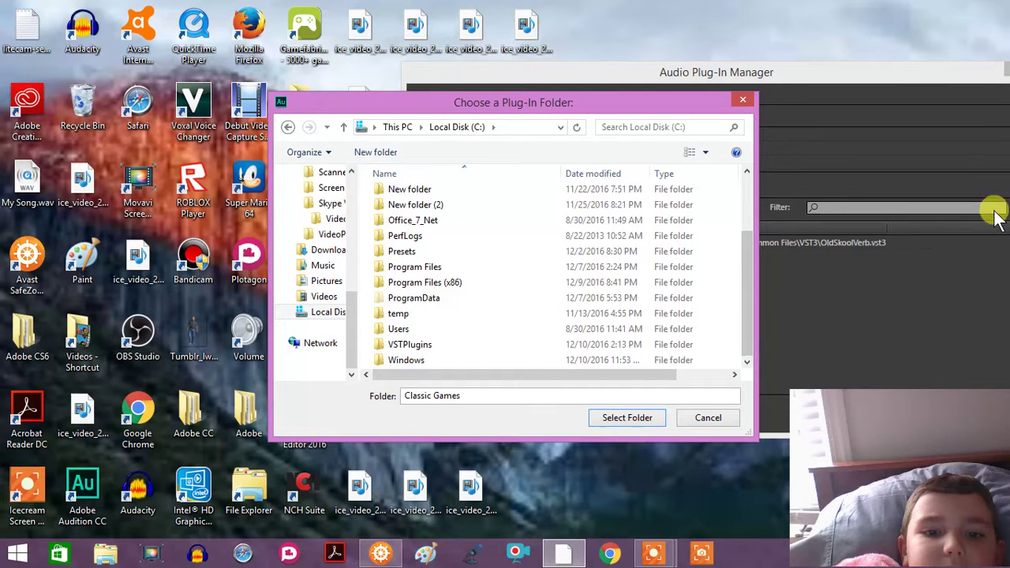
click(313, 318)
- Switch to the Avast SafeZone browser, open a new tab, and close the YouTube tab about installing Cubase 5
click(382, 553)
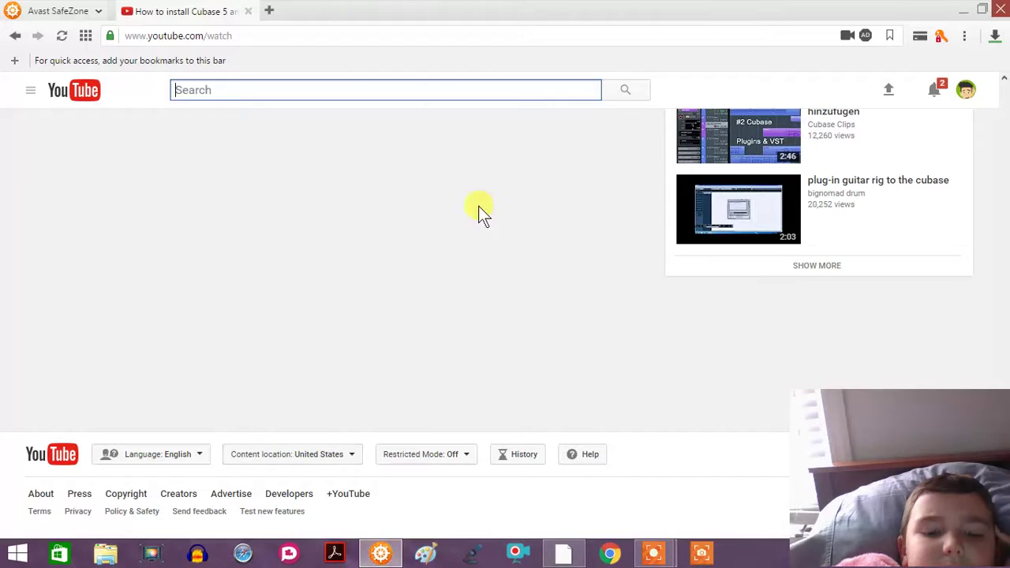
click(269, 10)
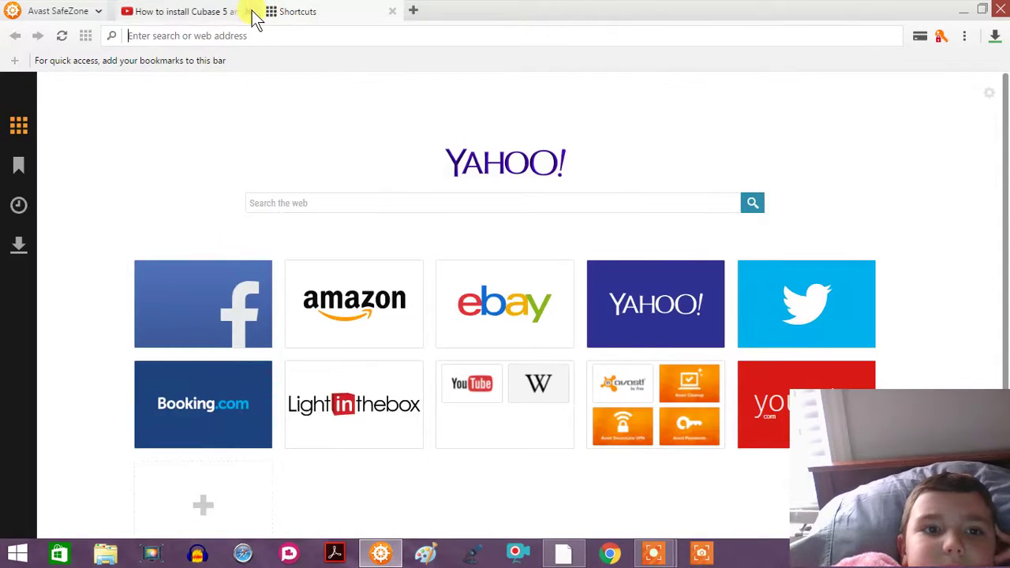
click(249, 12)
- Return to Adobe Audition, close the folder chooser without selecting a folder, and reposition the Audio Plug-In Manager
click(565, 554)
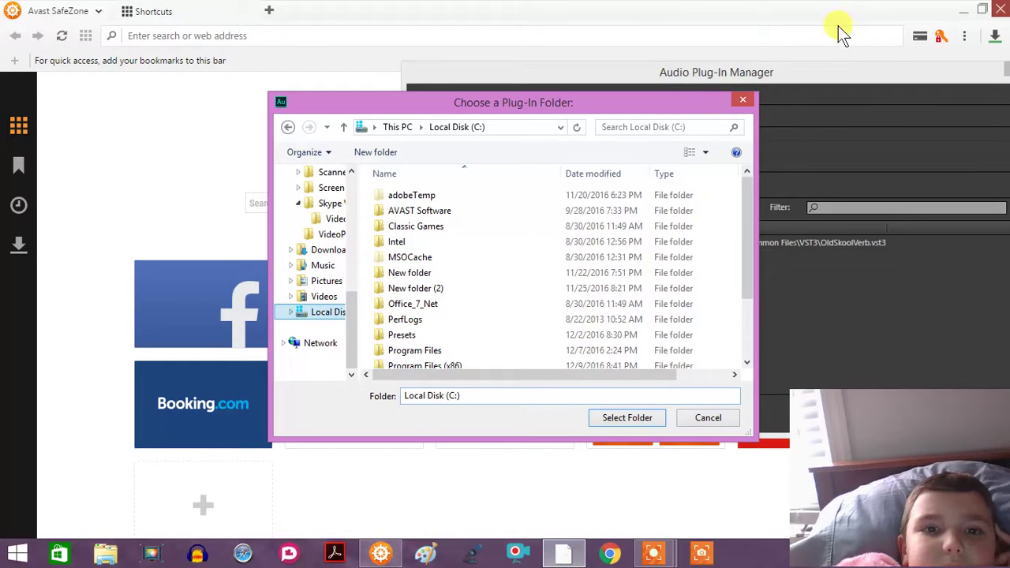
click(742, 100)
drag(673, 77, 405, 82)
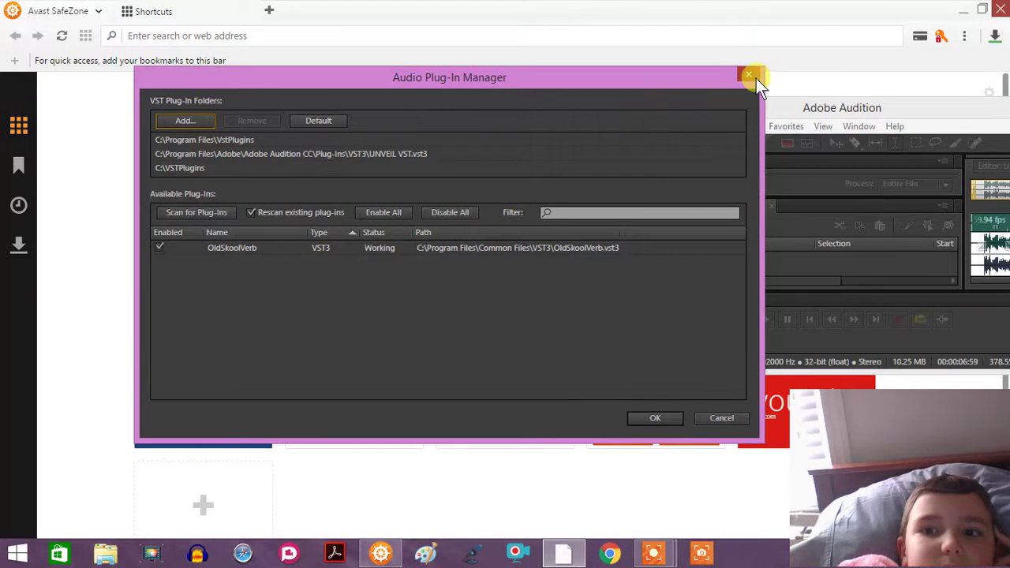